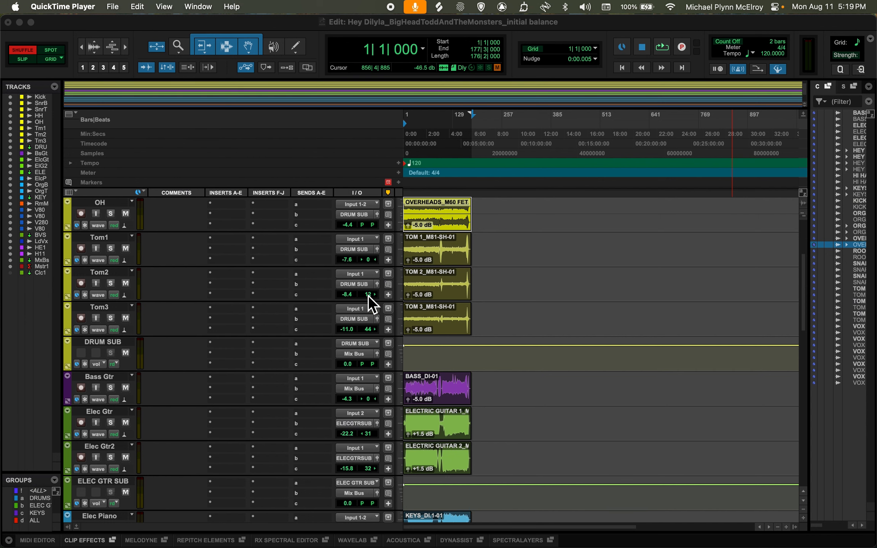
- Move the Tom 1 clip onto the Bass Gtr track behind the bass clip in Shuffle mode, and undo the move
left_click(451, 262)
left_click(451, 262)
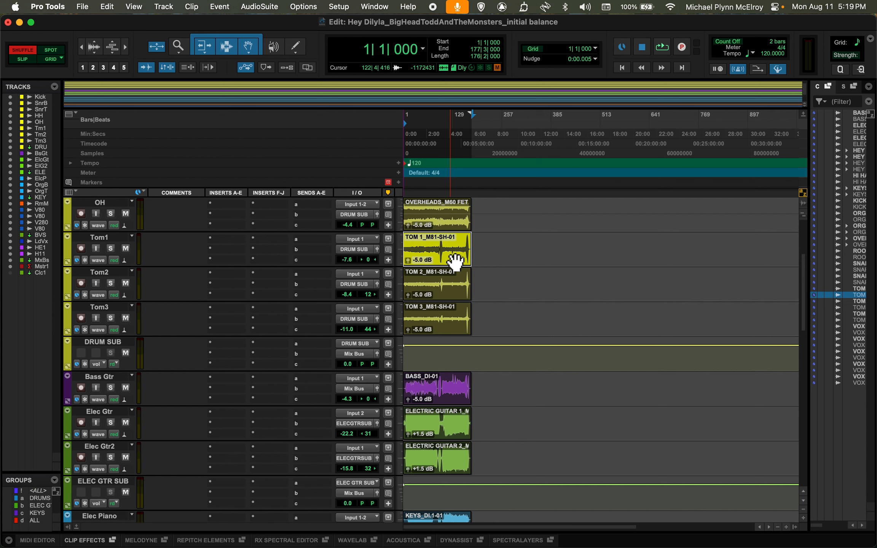
left_click_drag(456, 262, 510, 390)
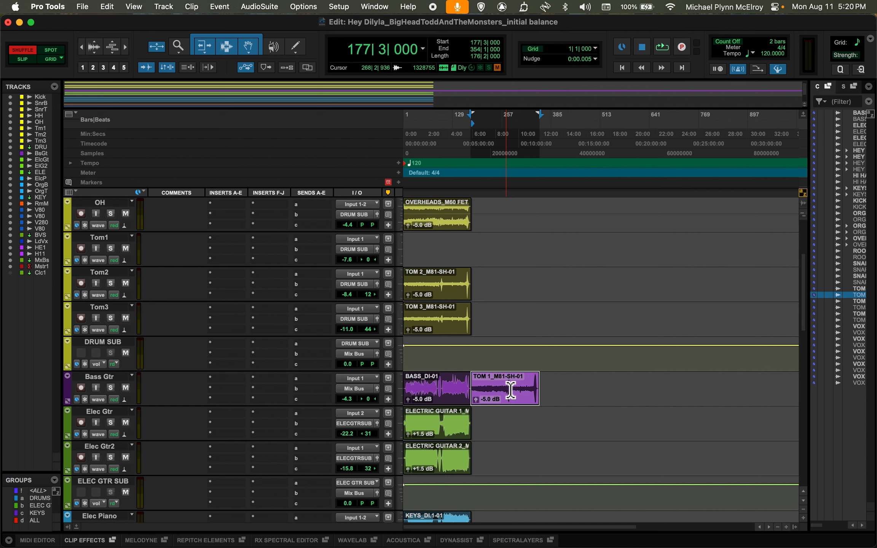
key("super+z")
key("super+z")
key("super+z")
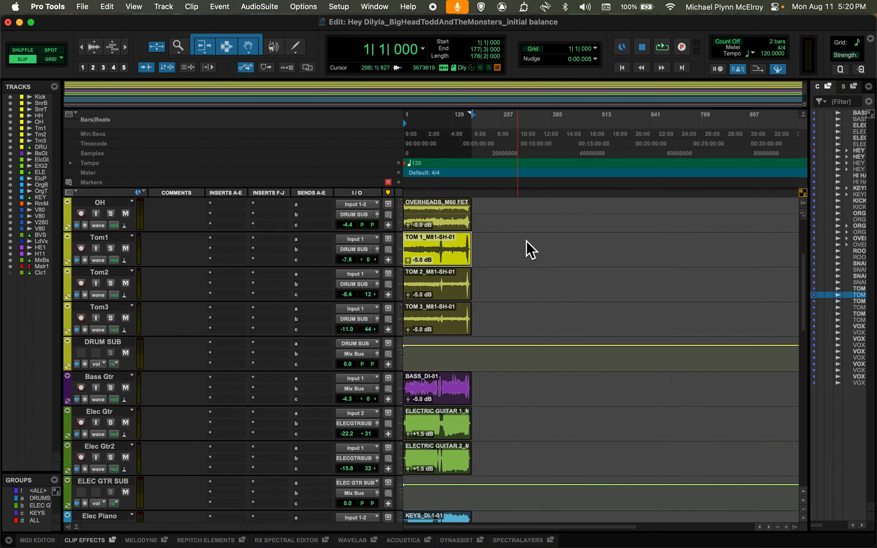
- Move the overheads clip freely to about bar 596 on the Tom2 and Tom3 tracks in Slip mode, and undo it
left_click_drag(453, 223, 680, 292)
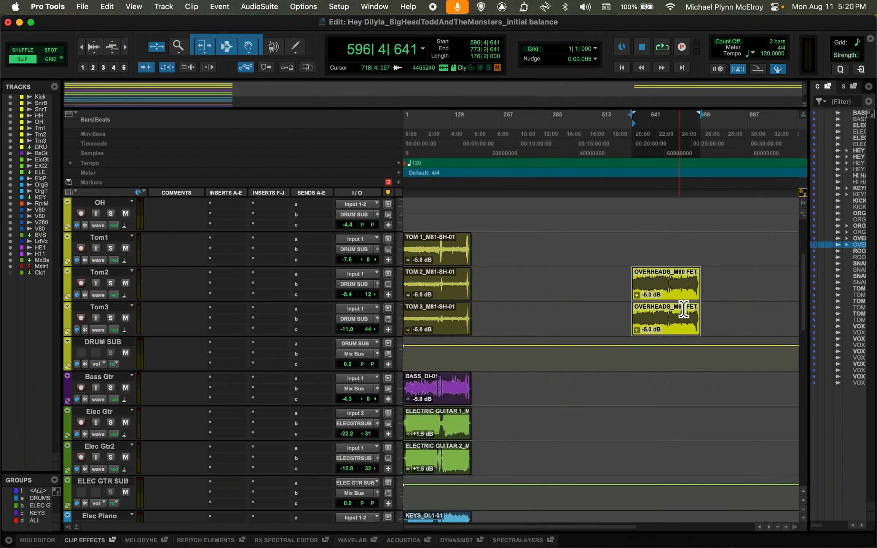
key("super+z")
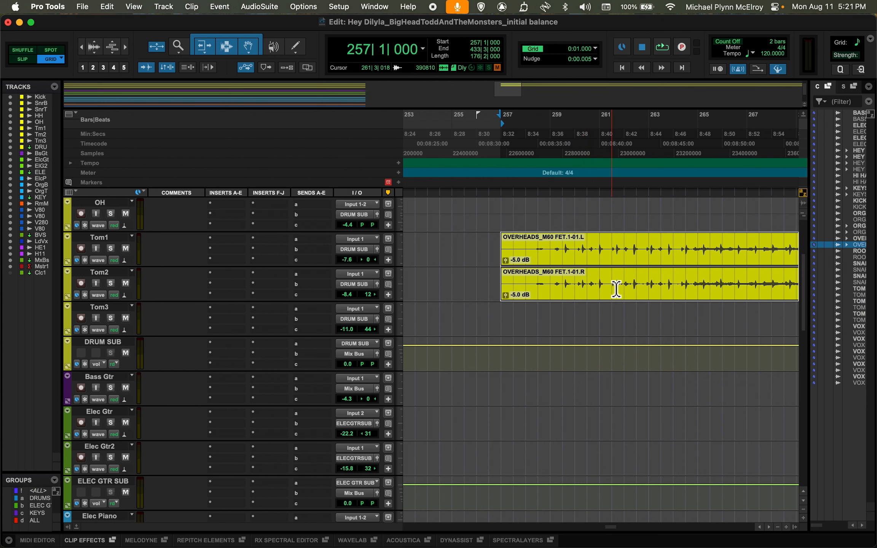
- Move the overheads clips on Tom1 and Tom2 to bar 256 in Grid mode, and undo the clip moves
left_click_drag(613, 294, 591, 271)
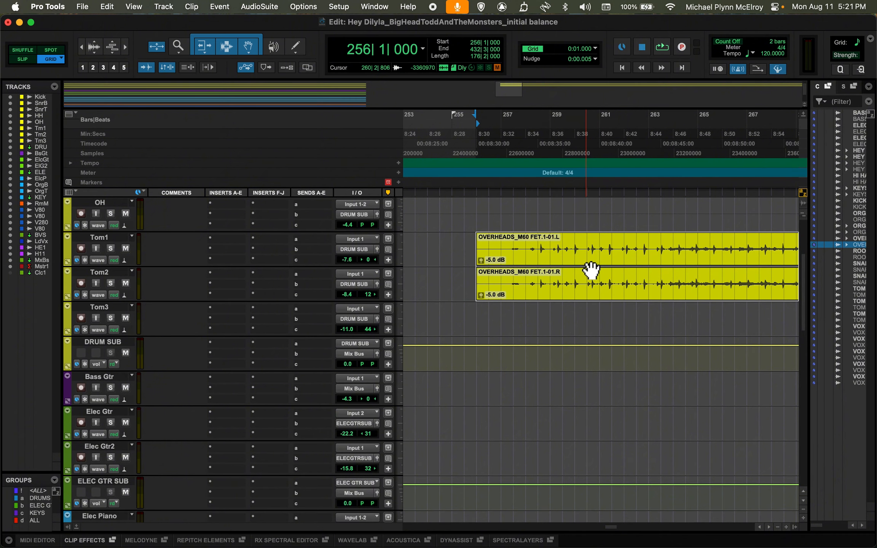
key("super+z")
key("super+z")
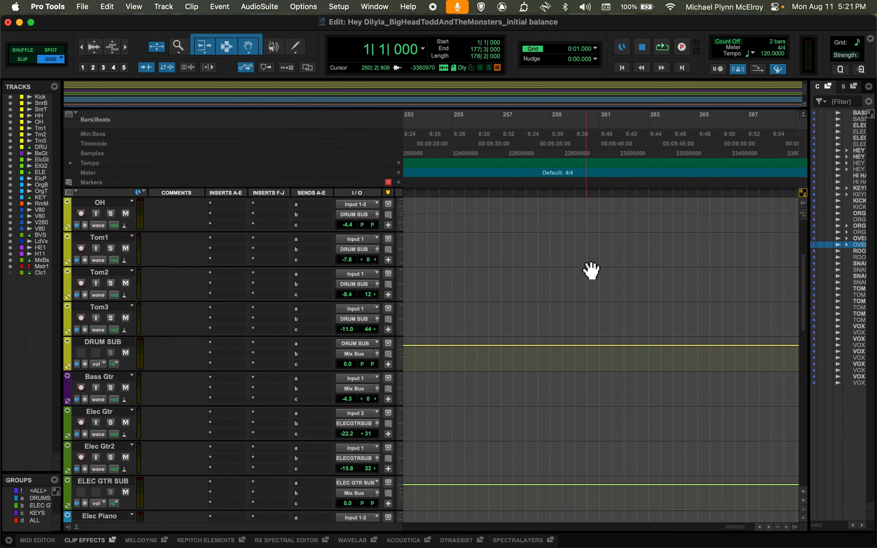
- Switch the edit mode from Grid to Slip
key("r")
key("r")
key("r")
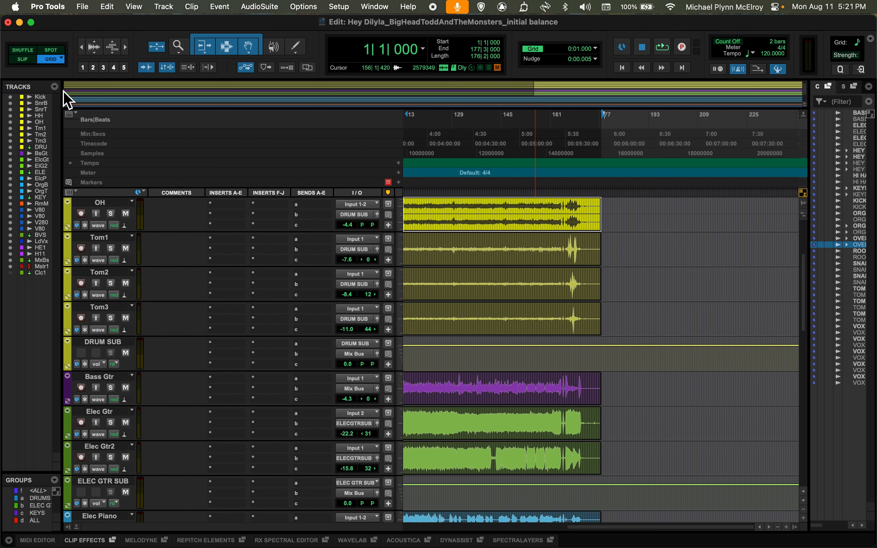
left_click(58, 63)
left_click(58, 63)
left_click(24, 60)
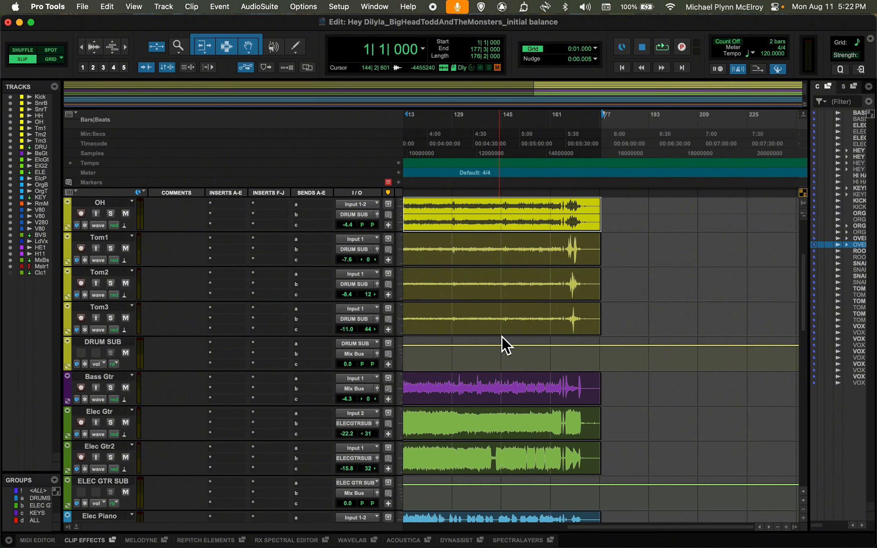
- Activate the Selector, Trim, Grabber and Scrubber tools individually instead of the combined Smart Tool
left_click(231, 50)
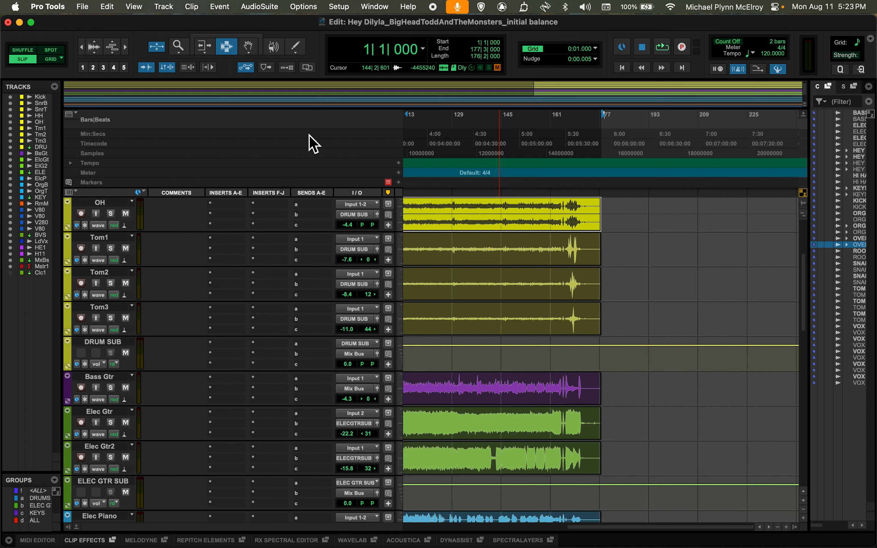
left_click(242, 36)
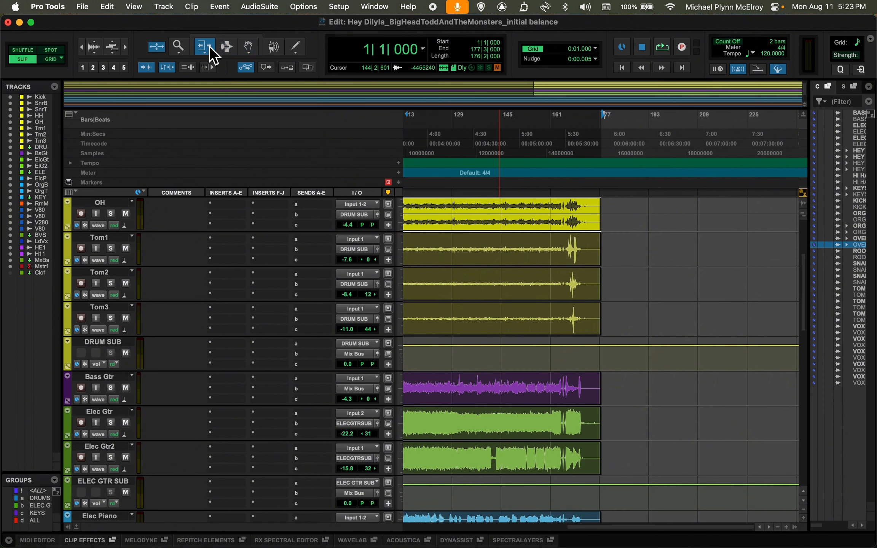
left_click(236, 50)
left_click(253, 50)
left_click(272, 53)
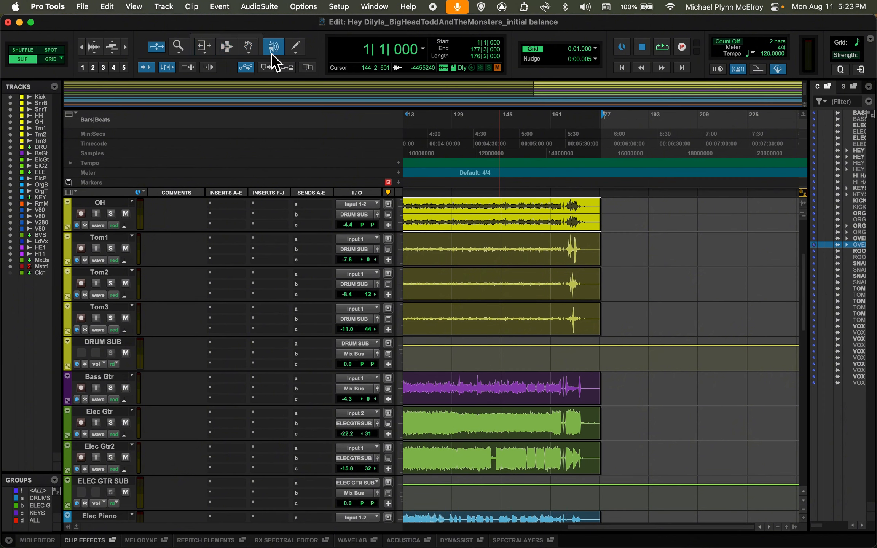
- Use the Selector tool to select ranges on the Tom1, Tom2 and OH clips, ending with about bars 118 to 157 on OH
left_click(231, 49)
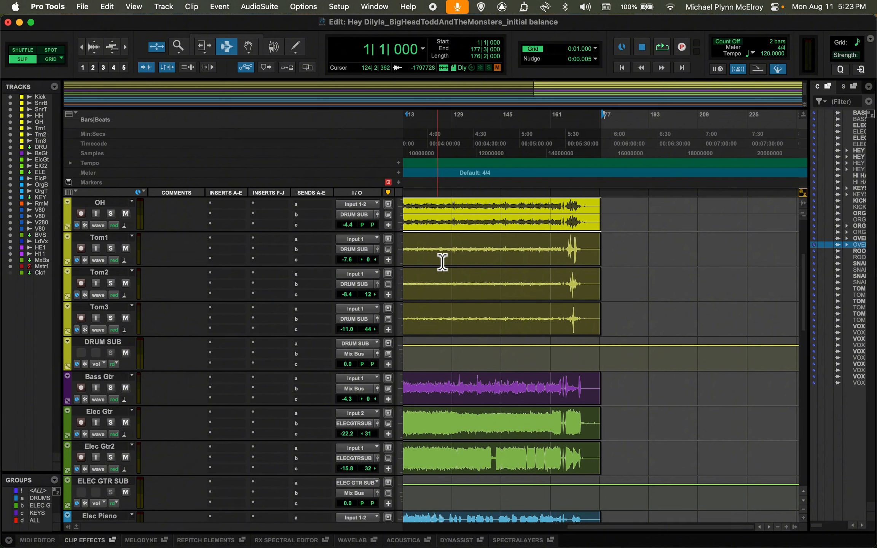
left_click_drag(437, 249, 529, 252)
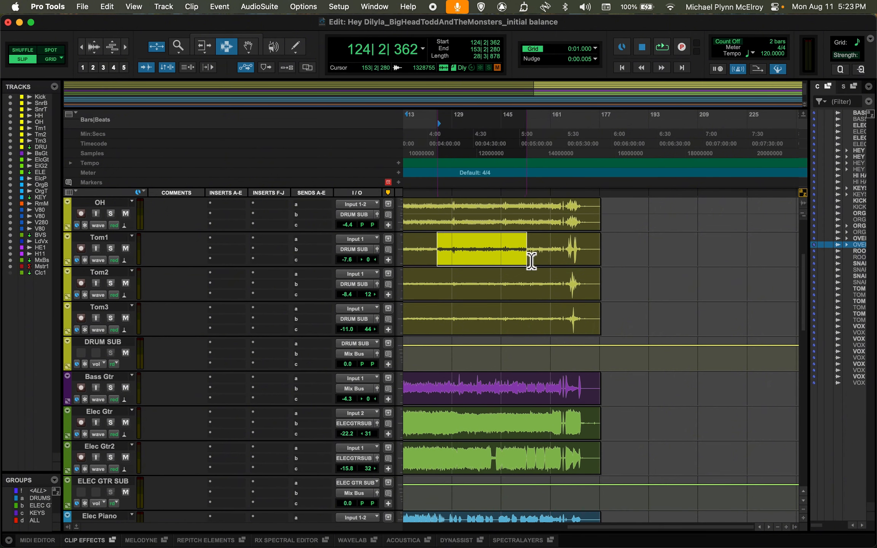
left_click_drag(423, 281, 542, 291)
left_click_drag(421, 215, 543, 234)
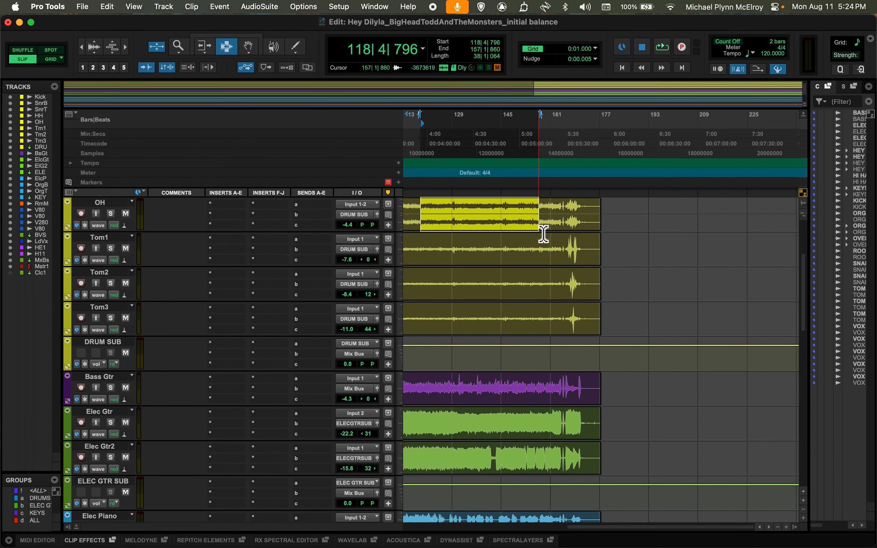
- Use the Grabber tool to move the Tom 1 clip to start at about bar 209, and undo the move
left_click(254, 48)
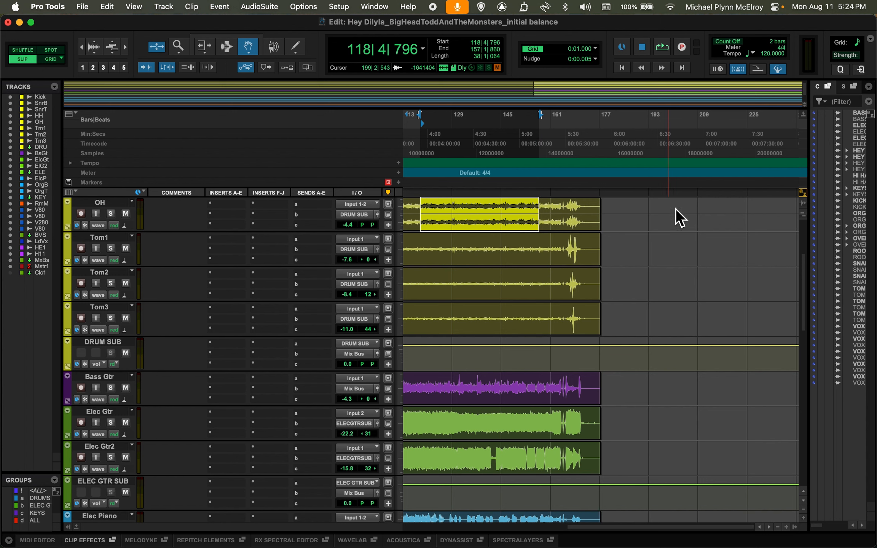
key("super+[")
key("super+[")
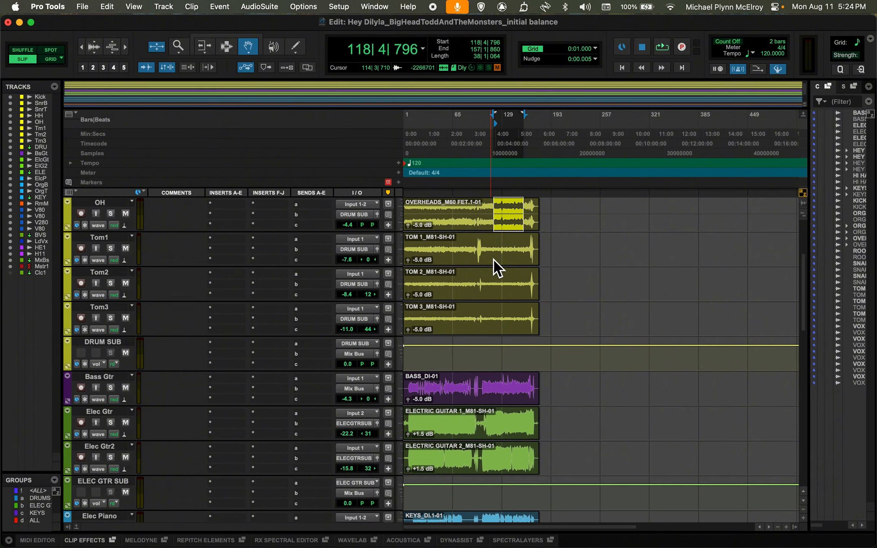
left_click_drag(494, 259, 654, 258)
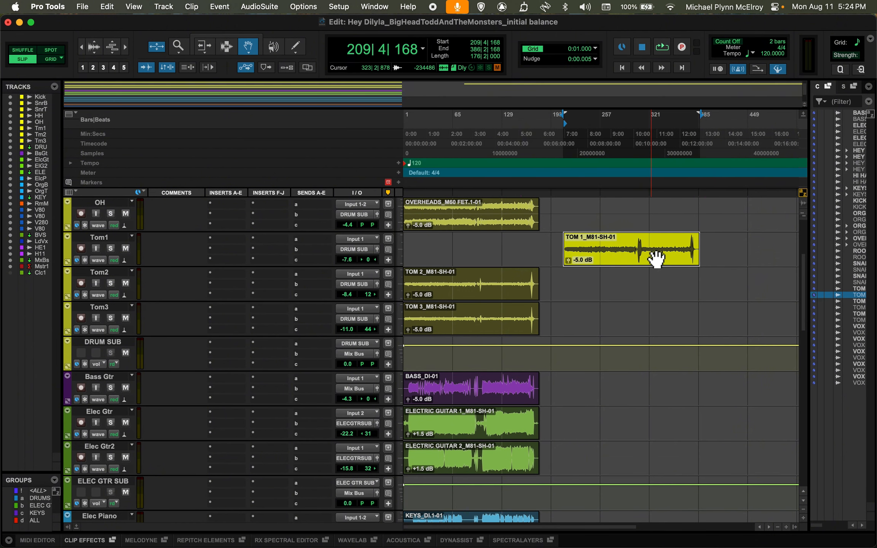
key("super+z")
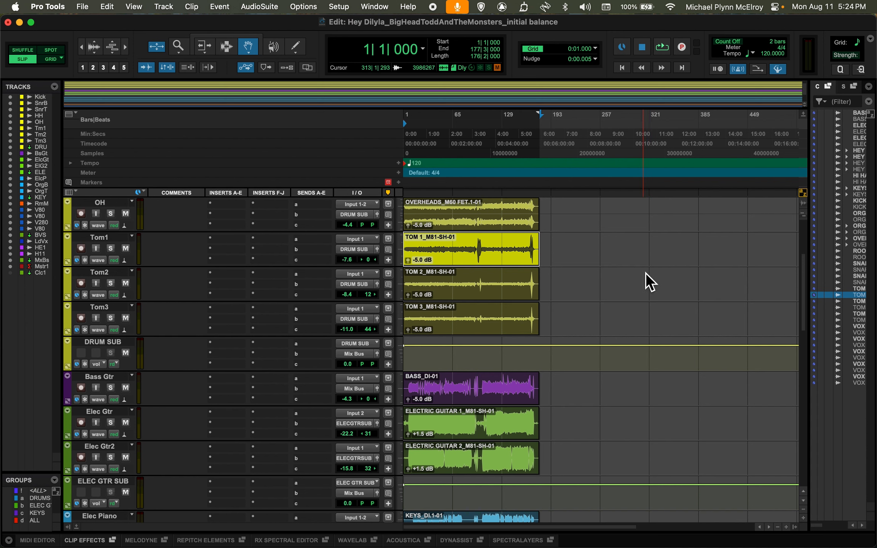
- Use the Trim tool to shorten the end of the Tom 1 clip to about bar 92, and undo the trim
left_click(204, 47)
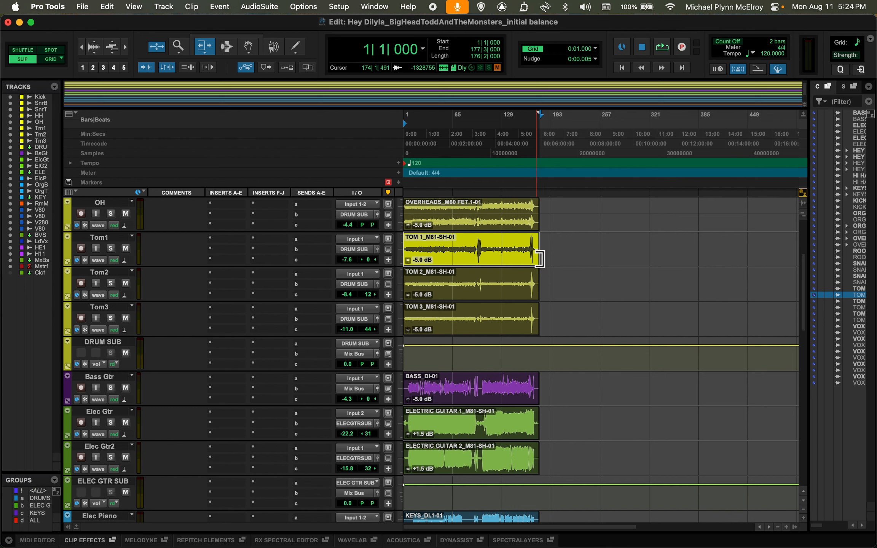
left_click_drag(539, 257, 476, 260)
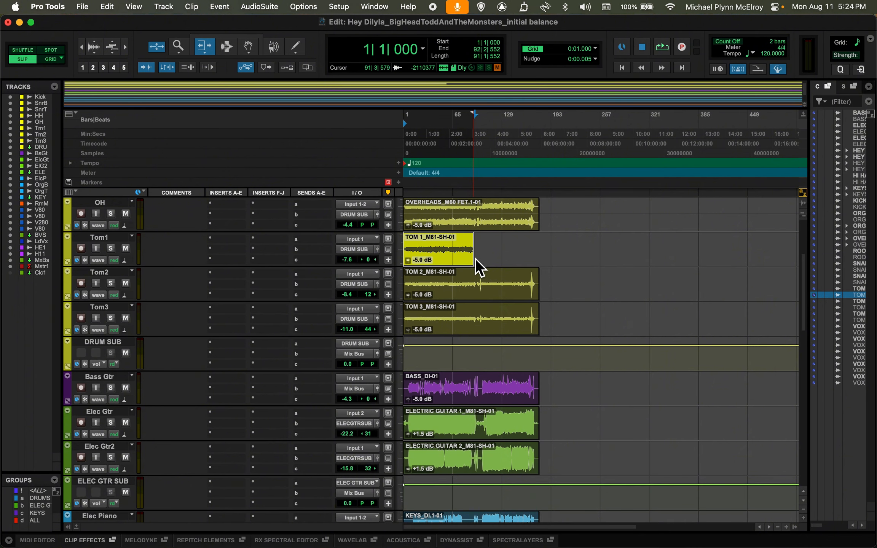
left_click(482, 261)
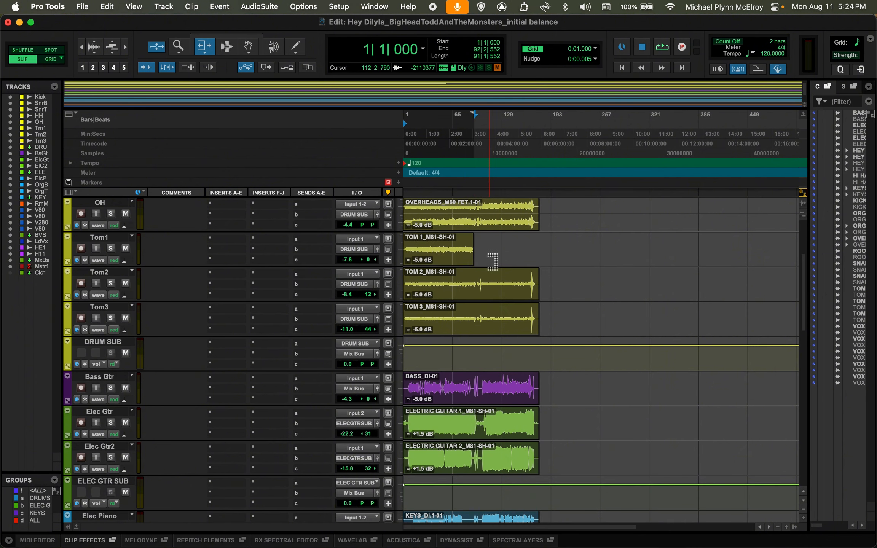
key("super+z")
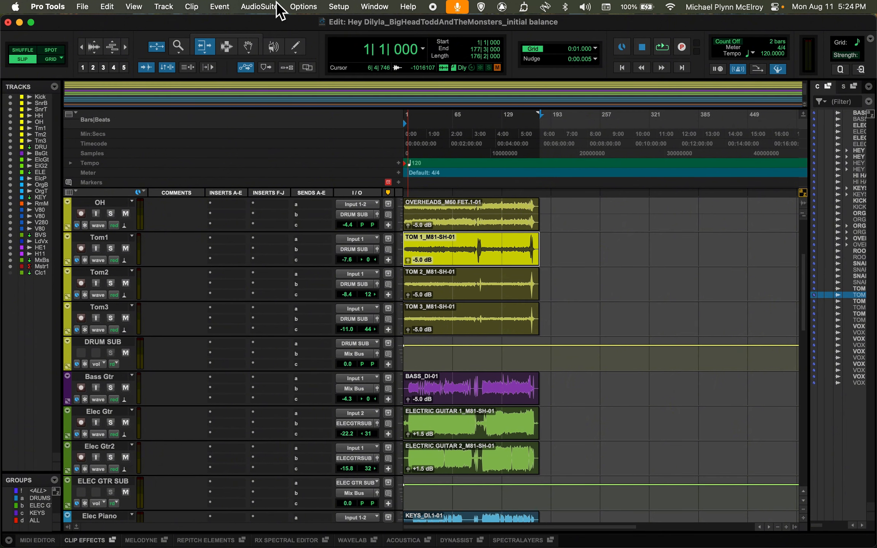
- Activate the Smart Tool and use it on the Tom 1 clip to select about bars 48 to 121, and the whole clip
left_click(238, 36)
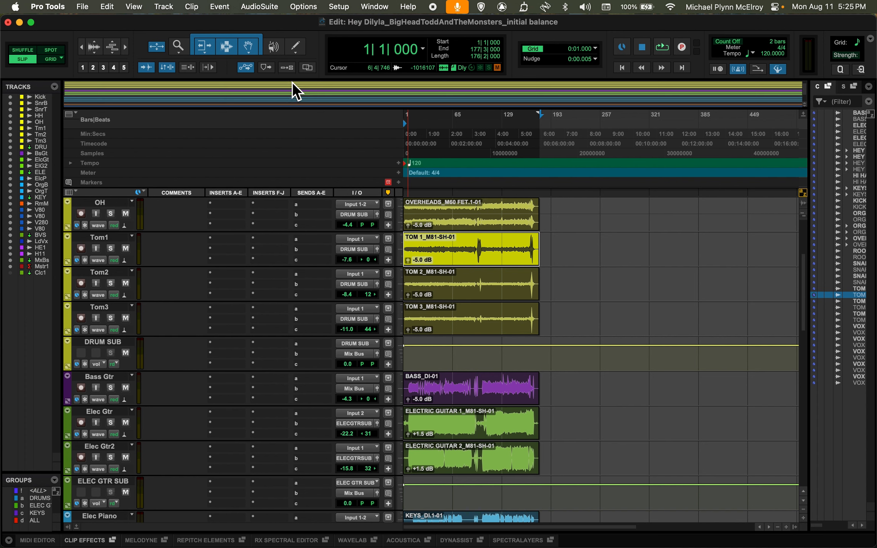
left_click_drag(486, 268, 440, 251)
left_click(498, 247)
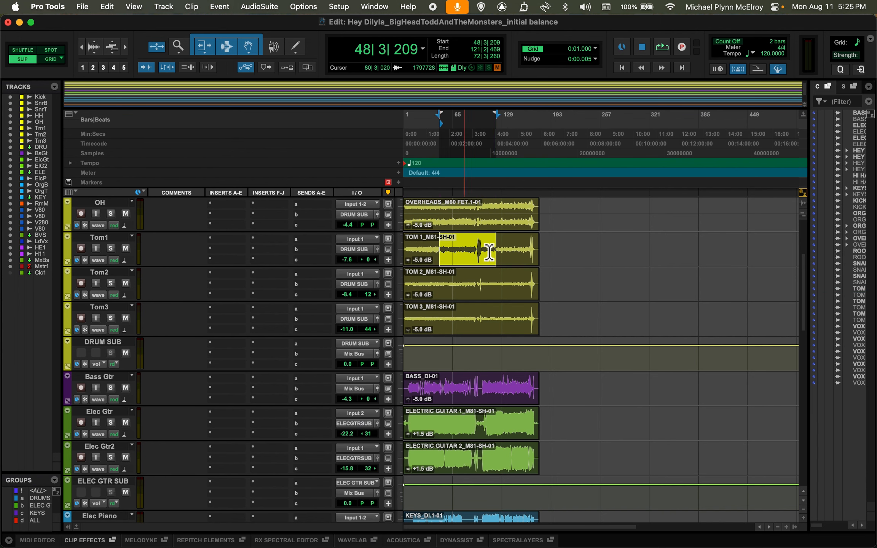
left_click(534, 262)
left_click_drag(539, 262, 554, 265)
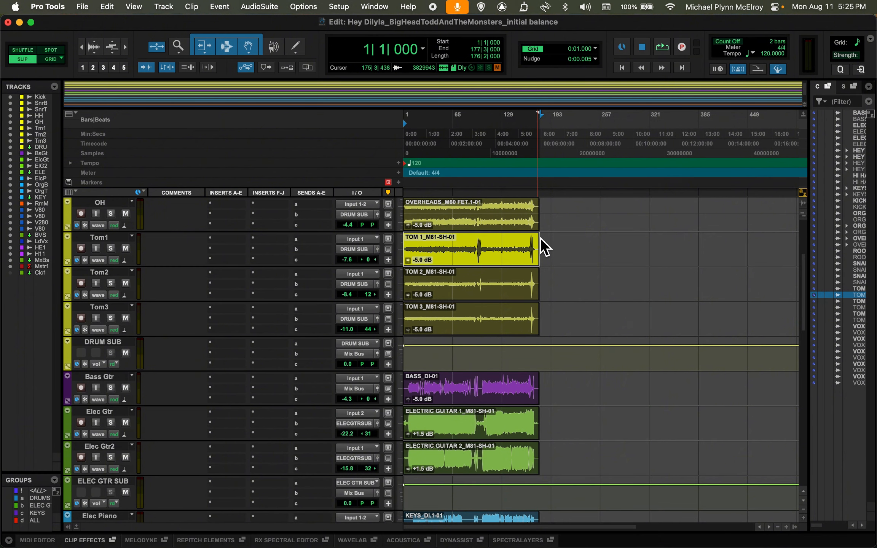
- Create a fade-in about 11 bars long at the start of the Tom 1 clip with the Smart Tool
key("t")
key("t")
key("t")
key("t")
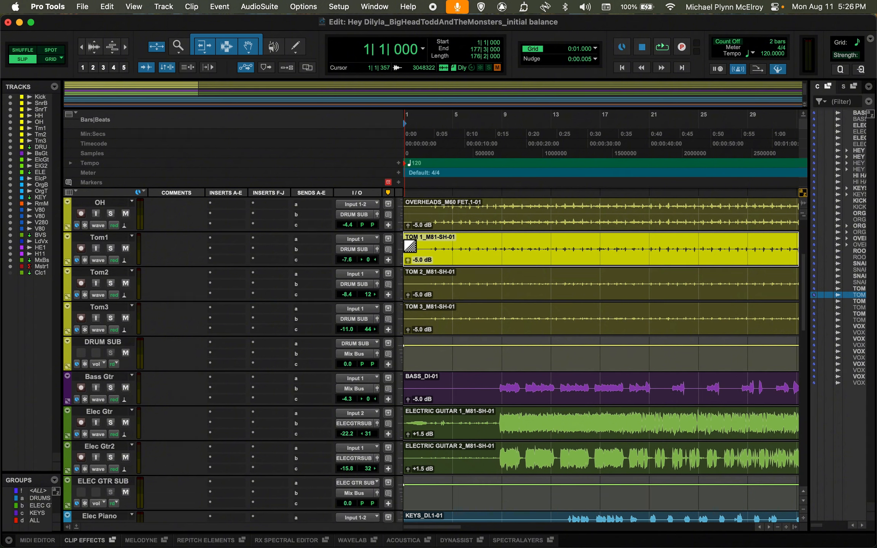
left_click_drag(411, 246, 543, 275)
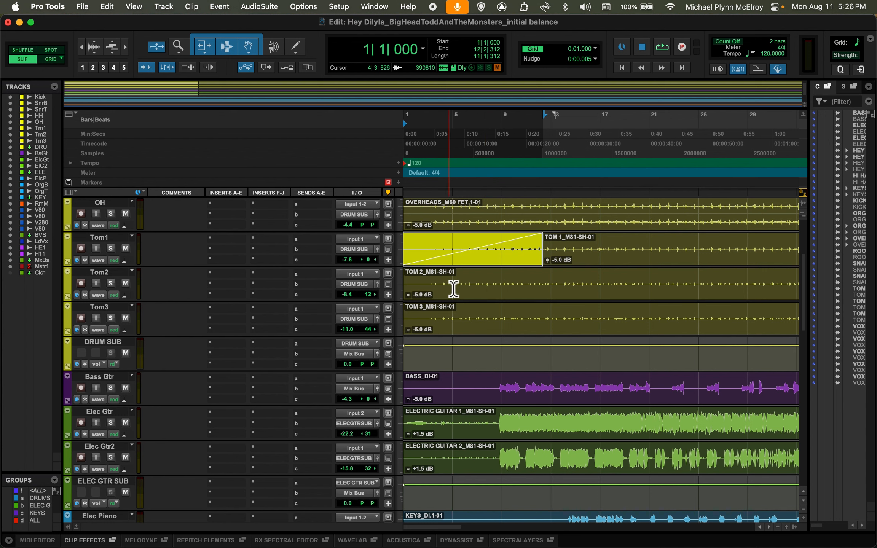
- Select the Tom 1, Tom 2 and Tom 3 clips and apply batch fades with linear 5 ms fade-ins and 5 ms fade-outs
left_click(455, 308, "shift")
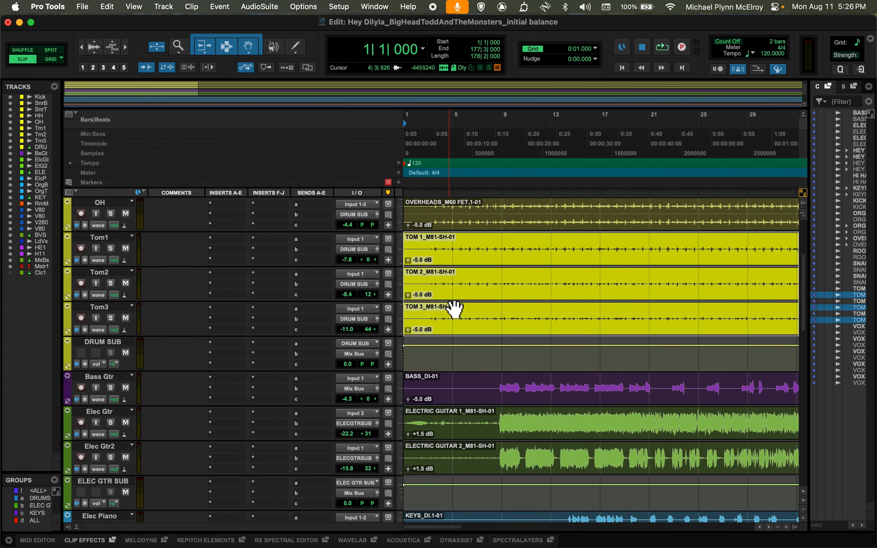
key("super+f")
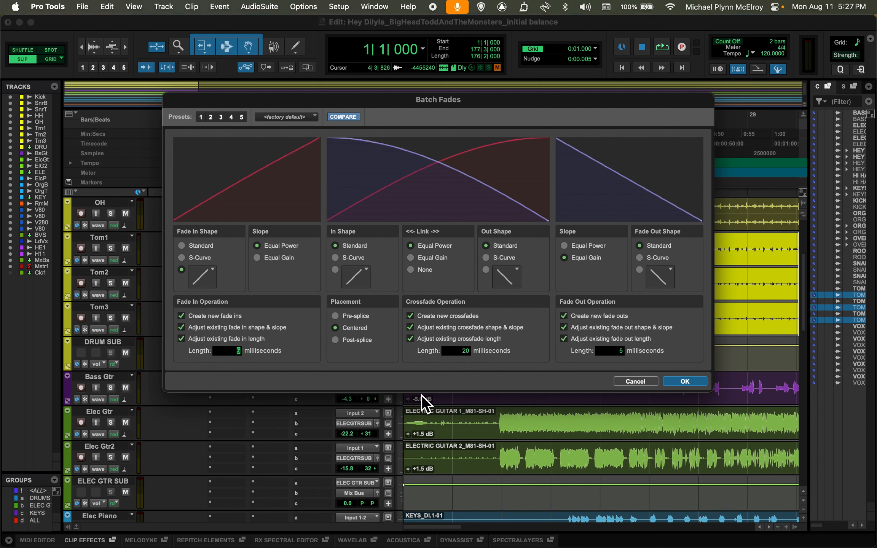
left_click(182, 258)
left_click(182, 270)
left_click(207, 278)
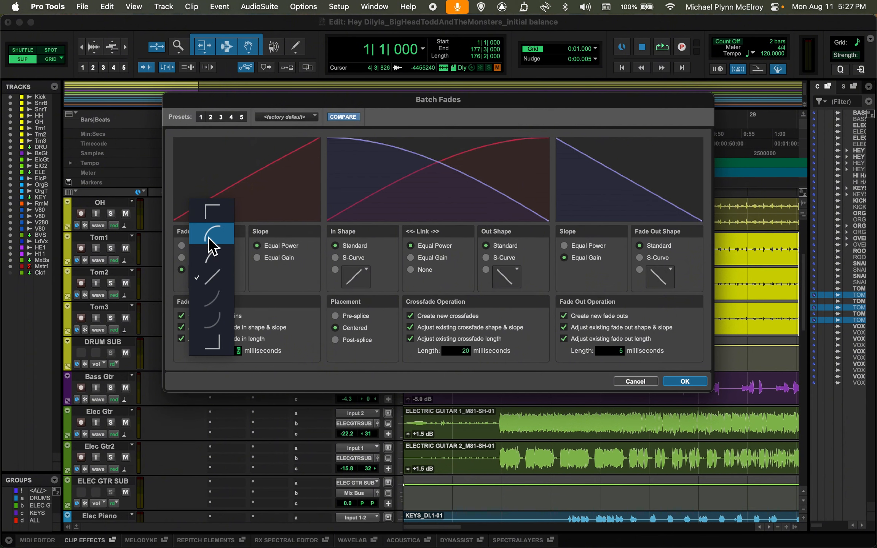
left_click(278, 286)
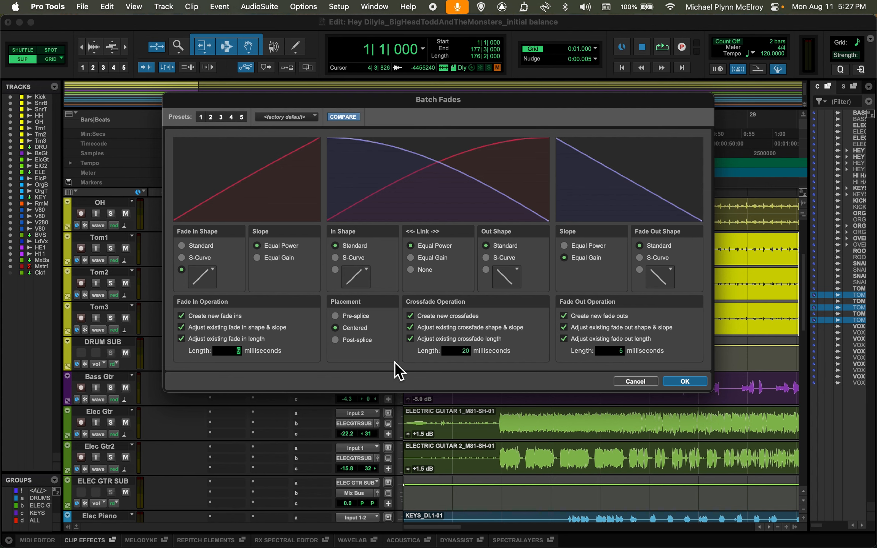
left_click(678, 382)
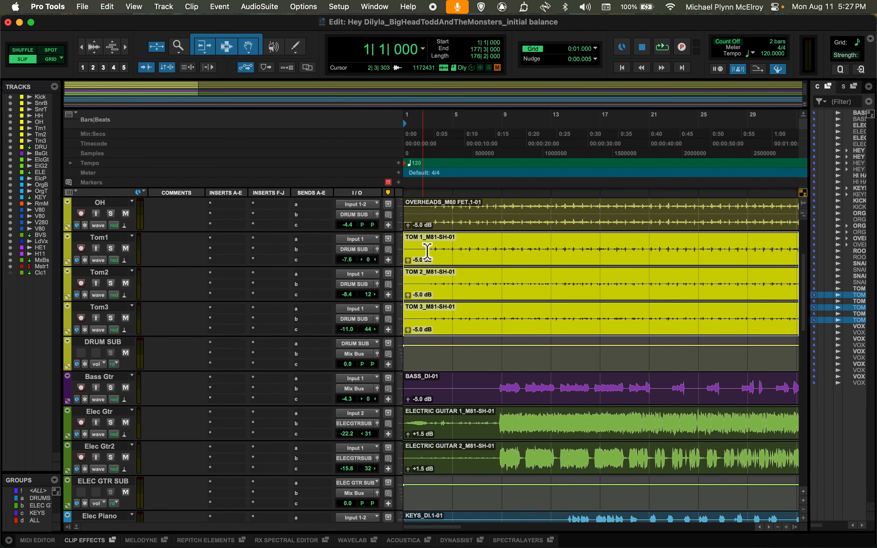
- Examine the short fade-ins at the very start of the Tom 1, Tom 2 and Tom 3 clips up close
key("t")
key("t")
key("t")
key("t")
key("t")
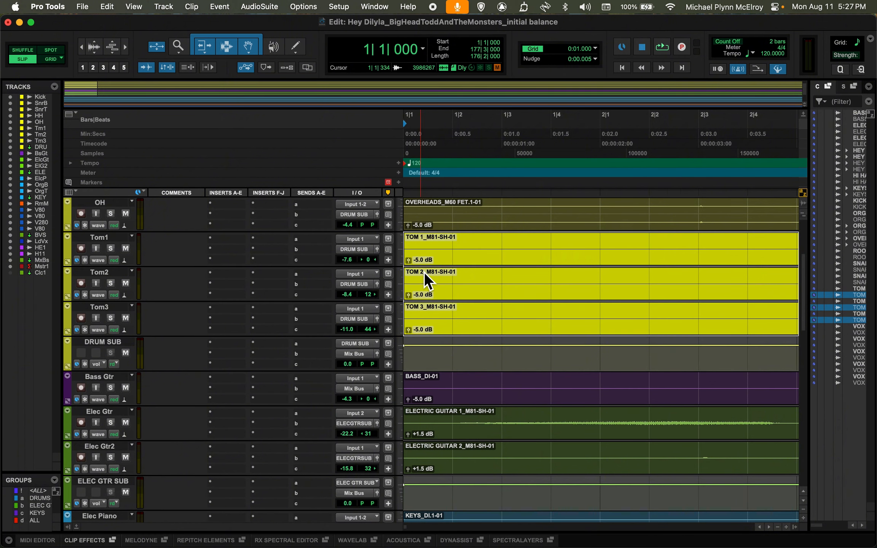
key("t")
key("t")
key("t")
key("t")
key("t")
key("t")
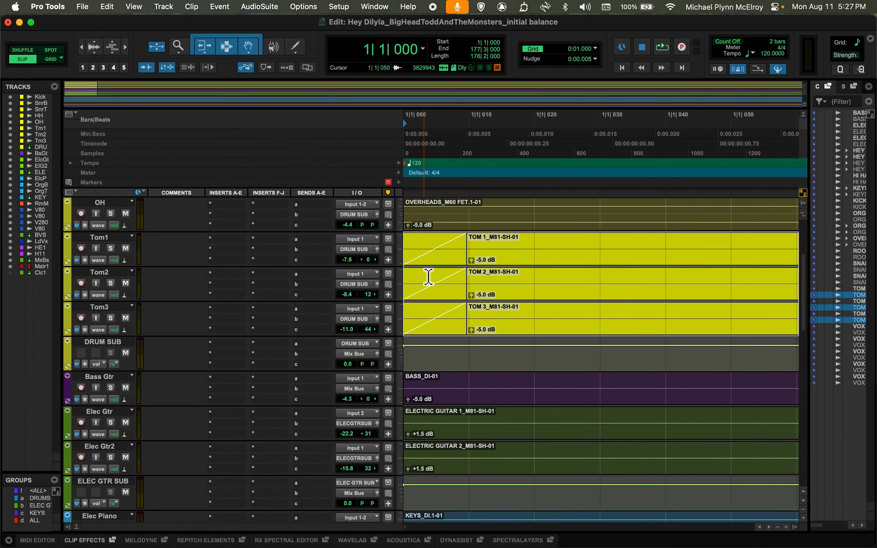
- Survey the clips on all tracks, from the drums down to the lead vocal, at a wide time scale
key("r")
key("r")
key("r")
key("r")
key("r")
key("r")
key("r")
key("r")
key("r")
key("r")
key("r")
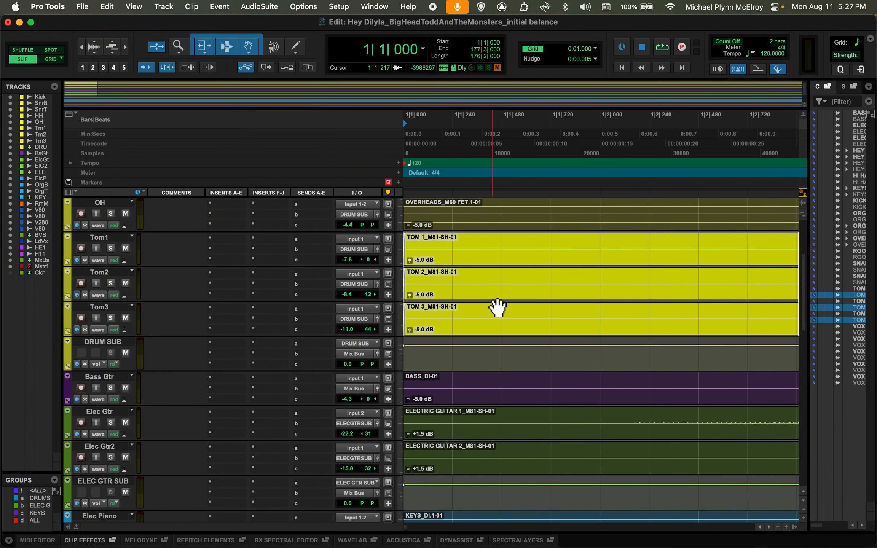
key("r")
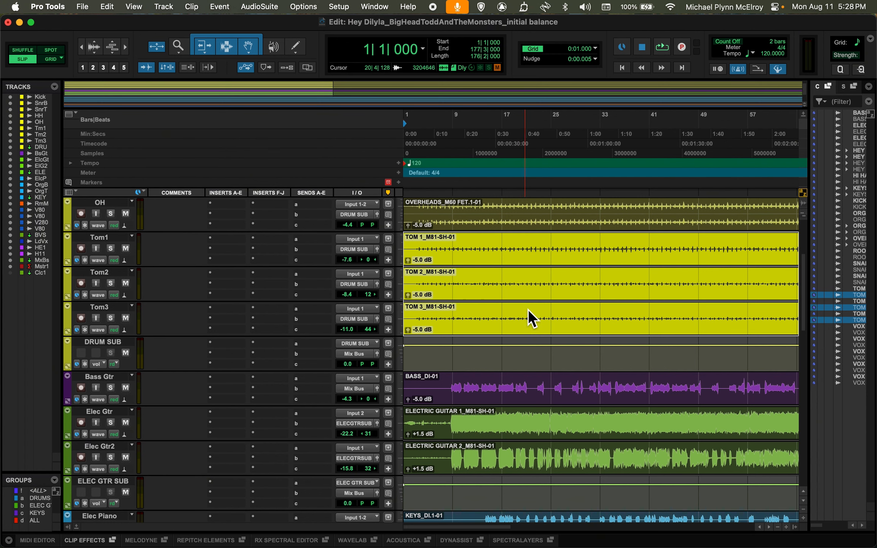
scroll(564, 344, "down", 5)
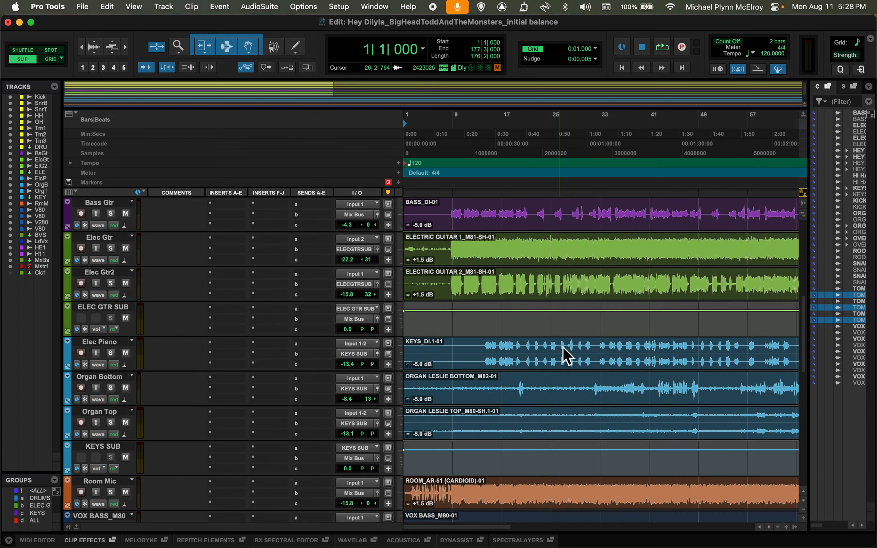
scroll(563, 347, "down", 4)
scroll(565, 351, "down", 5)
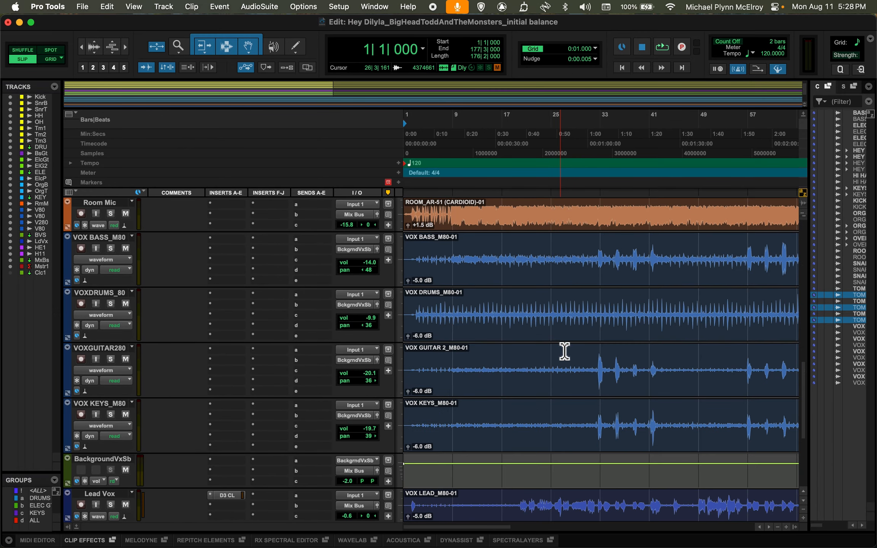
scroll(564, 351, "up", 2)
scroll(564, 351, "up", 13)
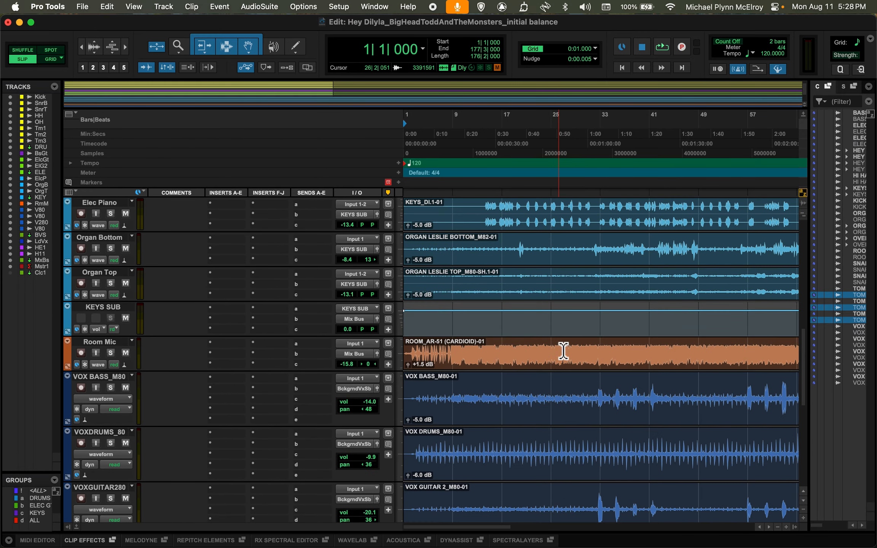
scroll(564, 351, "up", 3)
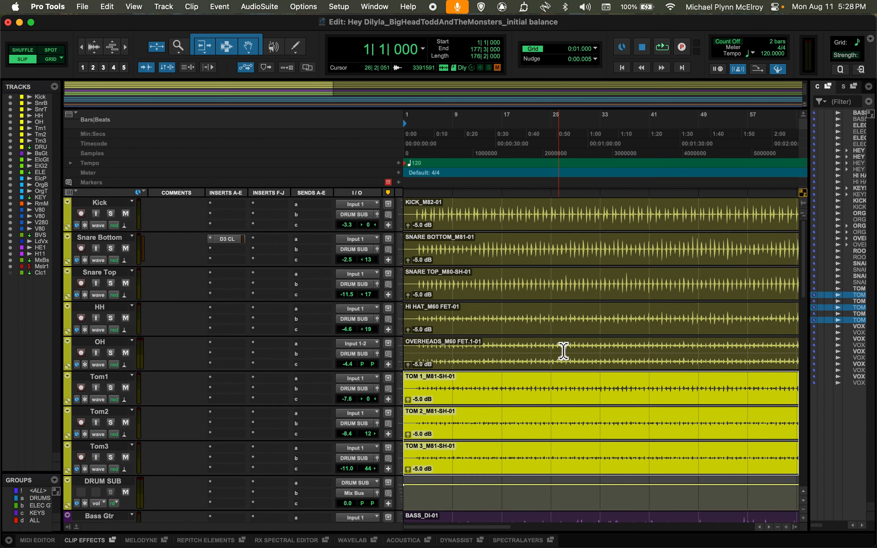
- Select the whole clip on the Kick track and open Strip Silence for it
left_click(546, 226)
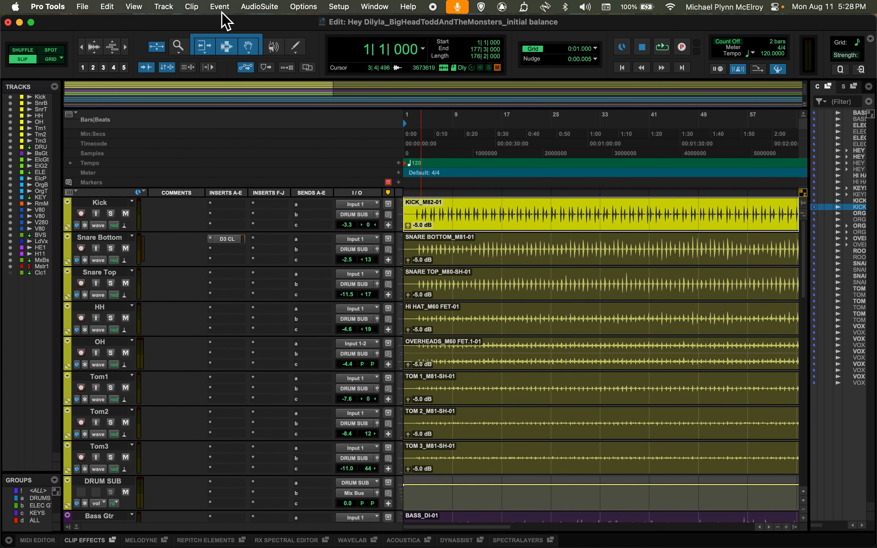
left_click(115, 11)
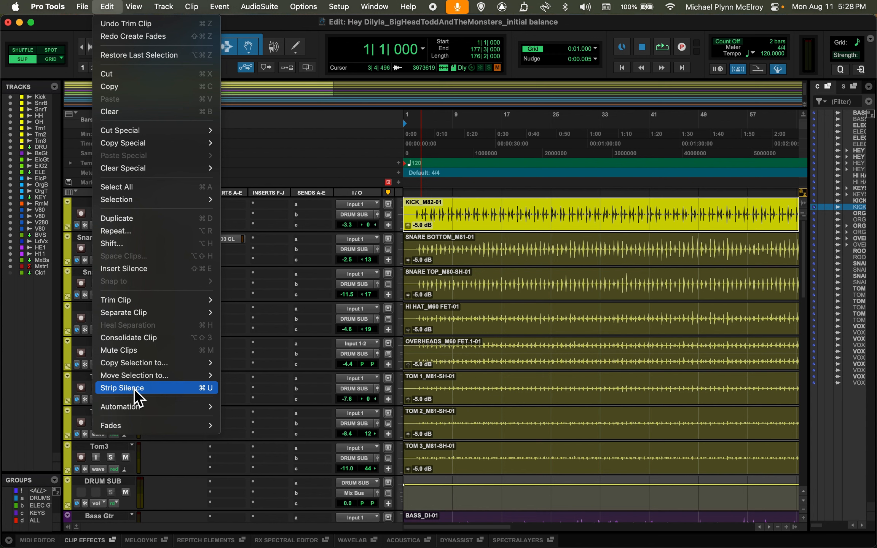
left_click(539, 215)
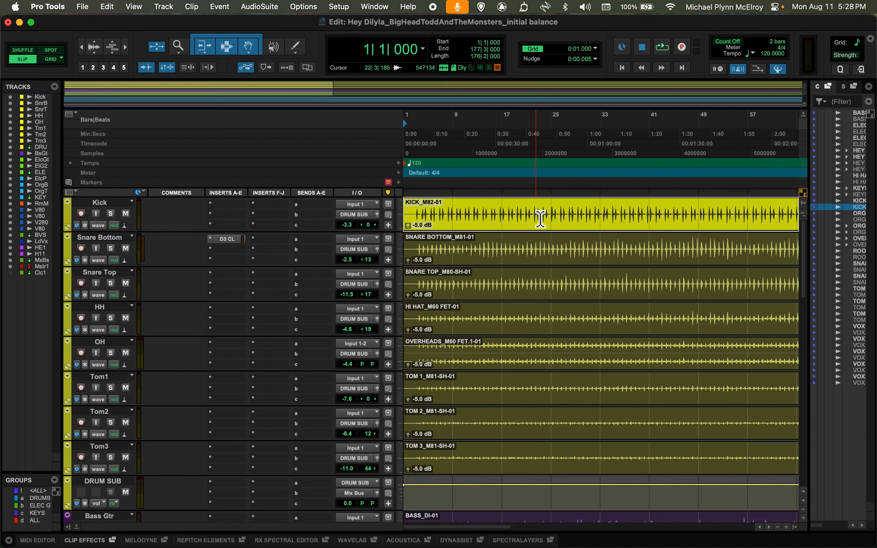
key("super+u")
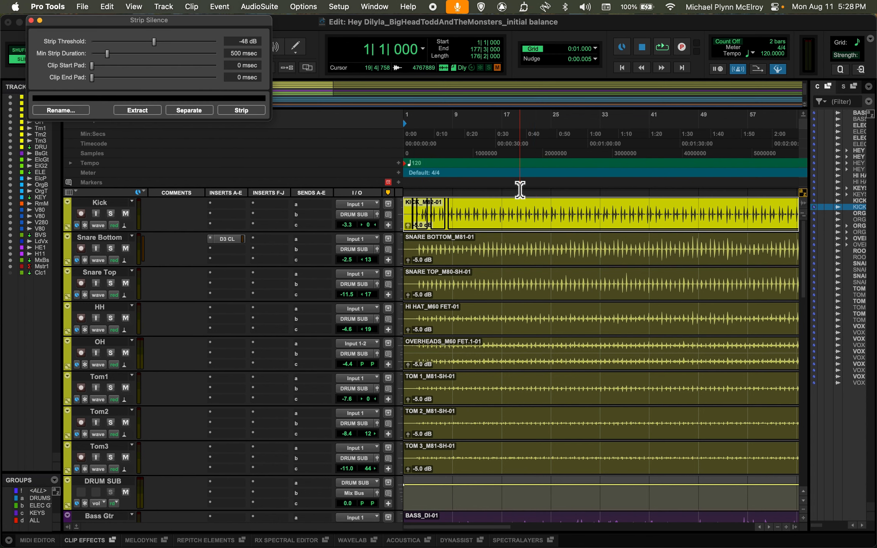
- Set the kick clip's strip threshold to -36 dB and the minimum strip duration to 482 msec
left_click(416, 210)
key("super+bracketright")
key("super+bracketright")
key("super+bracketright")
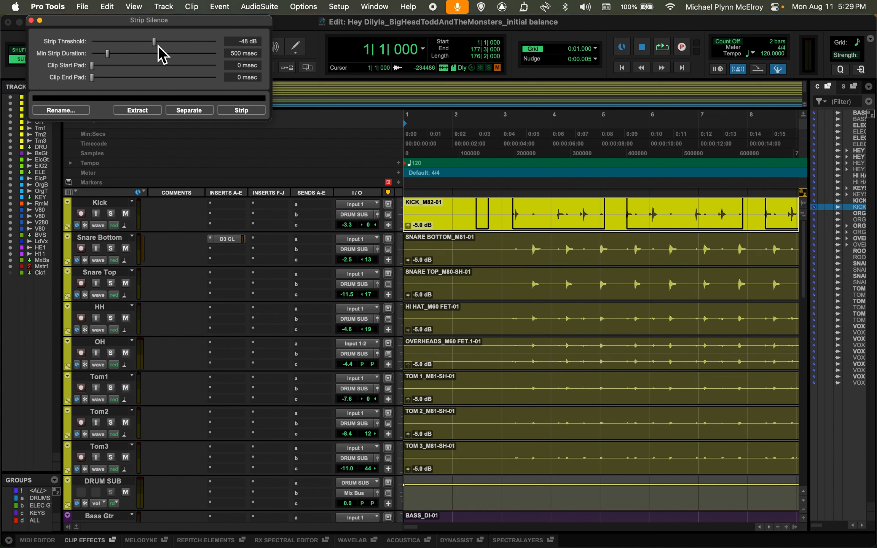
left_click_drag(159, 45, 175, 46)
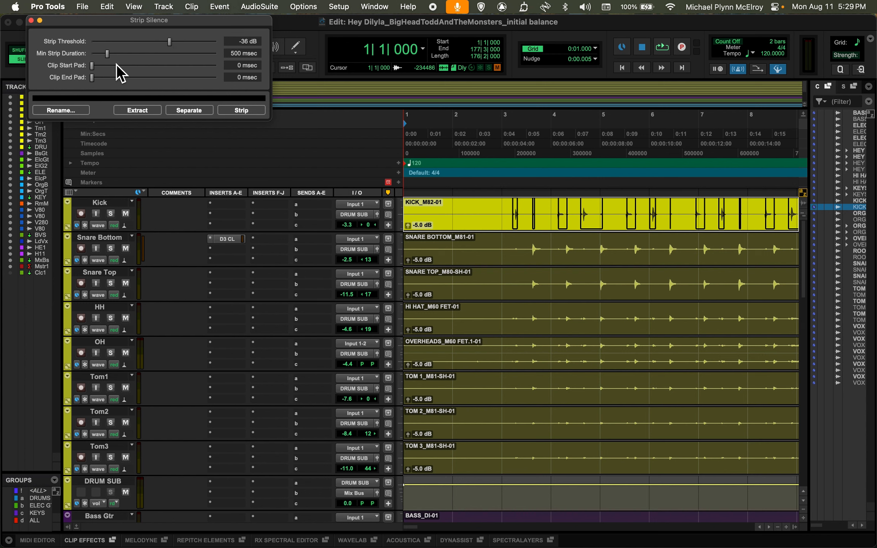
mouse_move(111, 57)
left_mouse_down()
mouse_move(126, 59)
mouse_move(109, 53)
left_mouse_up()
- Check the strip preview around the first kick hits, set the clip start pad to 17 msec, and strip the kick clip's silence
key("r")
key("r")
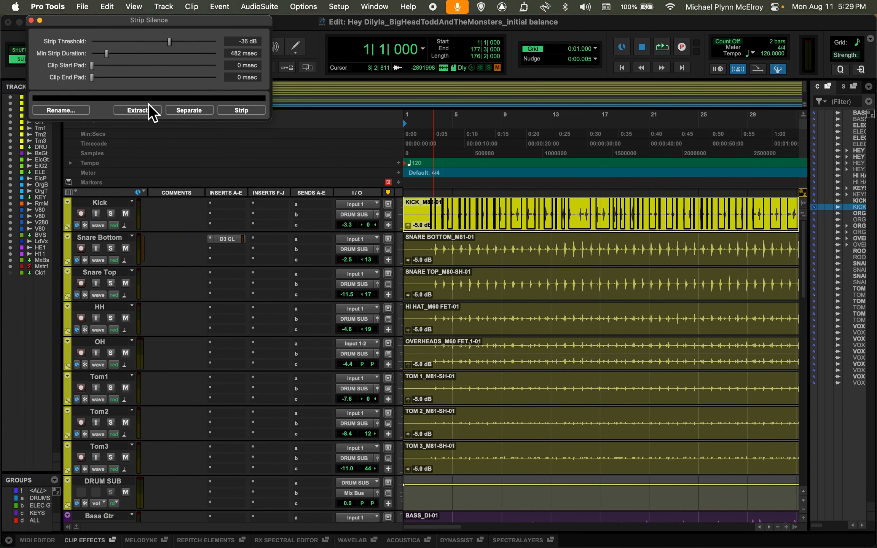
key("t")
key("t")
key("t")
key("t")
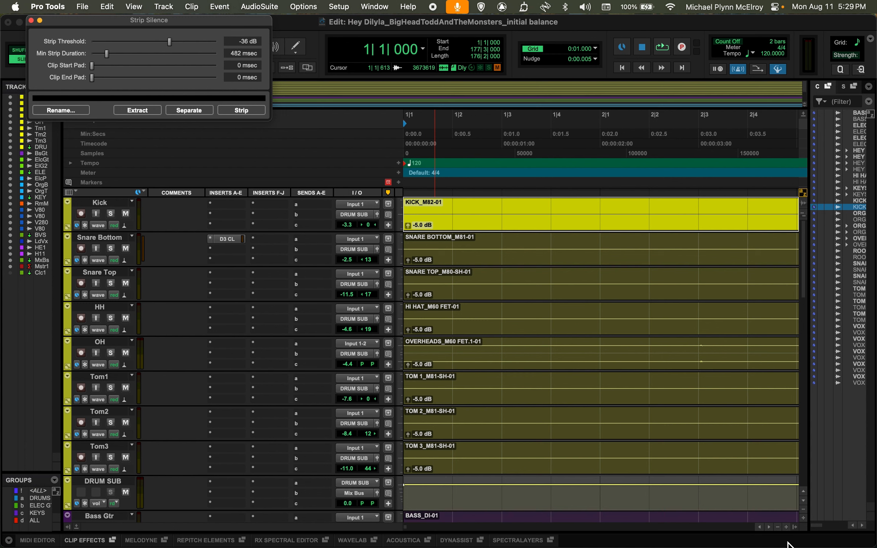
left_click(770, 529)
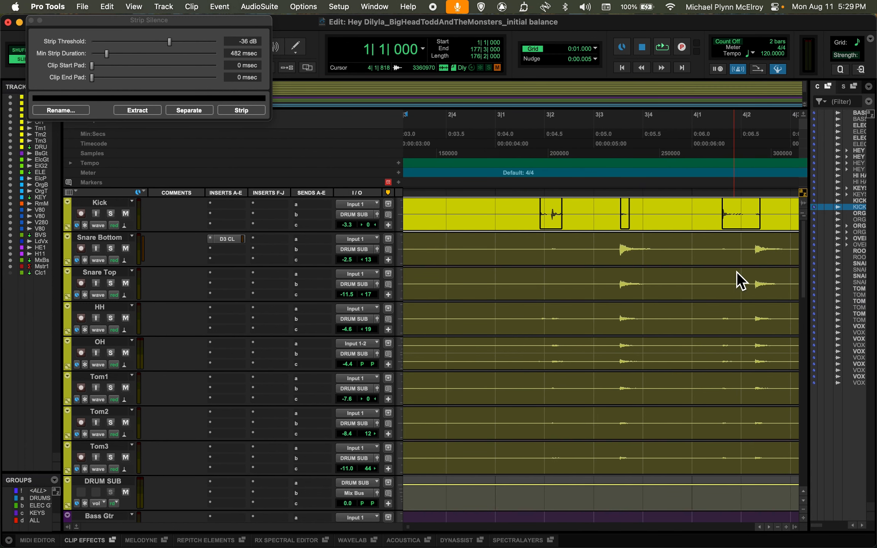
key("t")
key("t")
key("r")
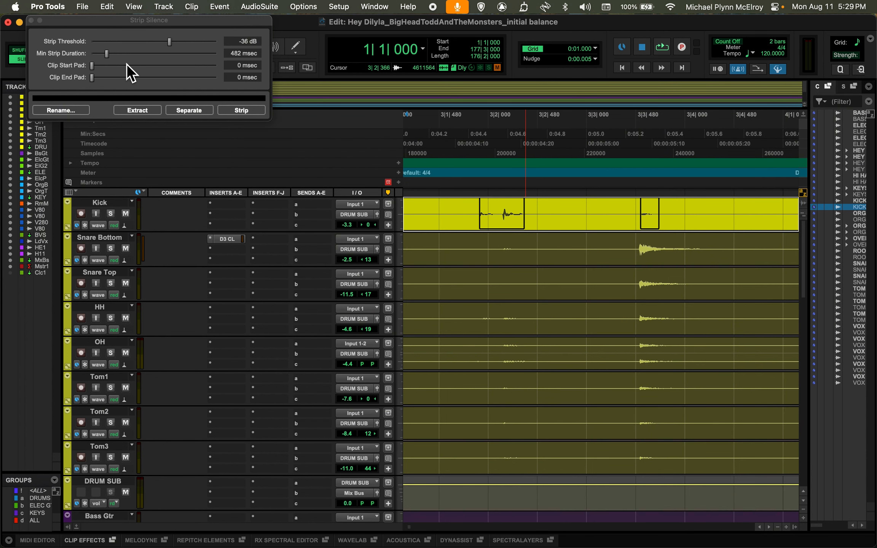
left_click(92, 71)
left_click_drag(93, 70, 93, 80)
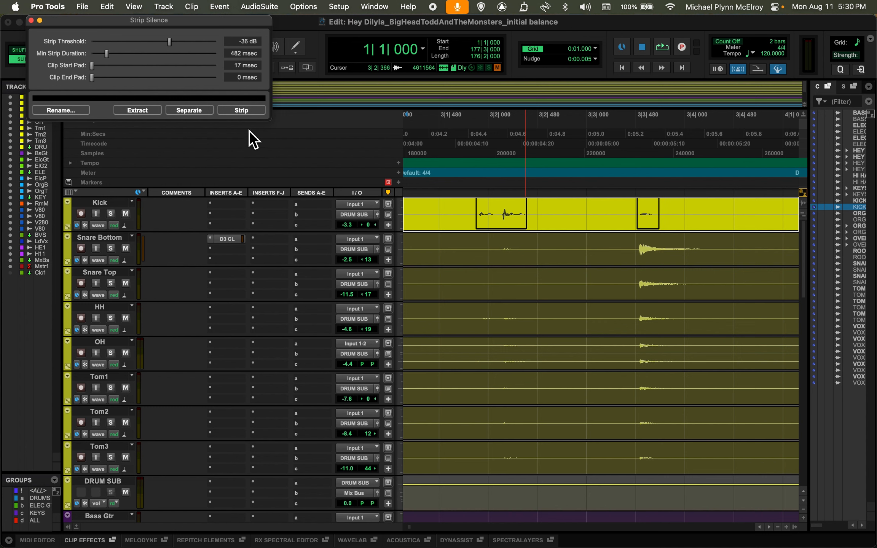
left_click(241, 110)
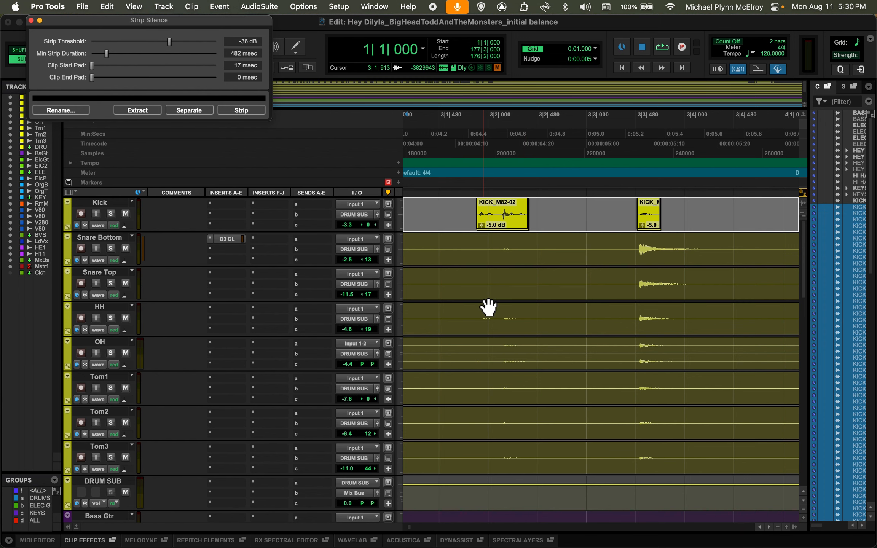
- Examine the separated kick clips along the Kick track at a wide time scale
key("r")
key("r")
key("r")
key("r")
key("r")
key("r")
key("r")
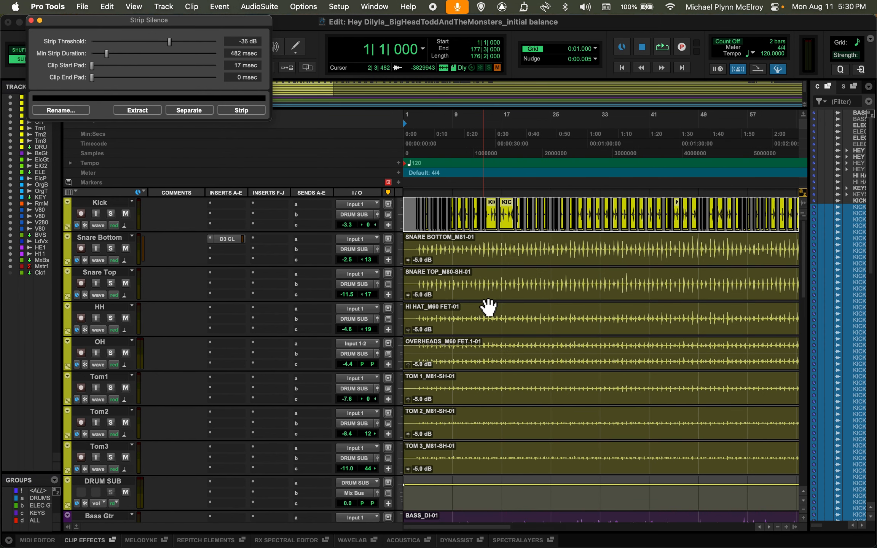
key("t")
key("t")
key("t")
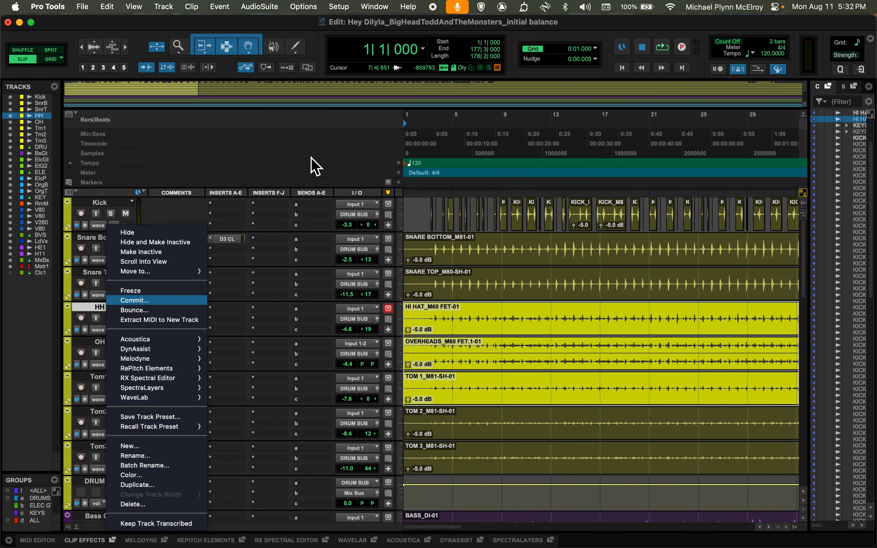
left_click(260, 6)
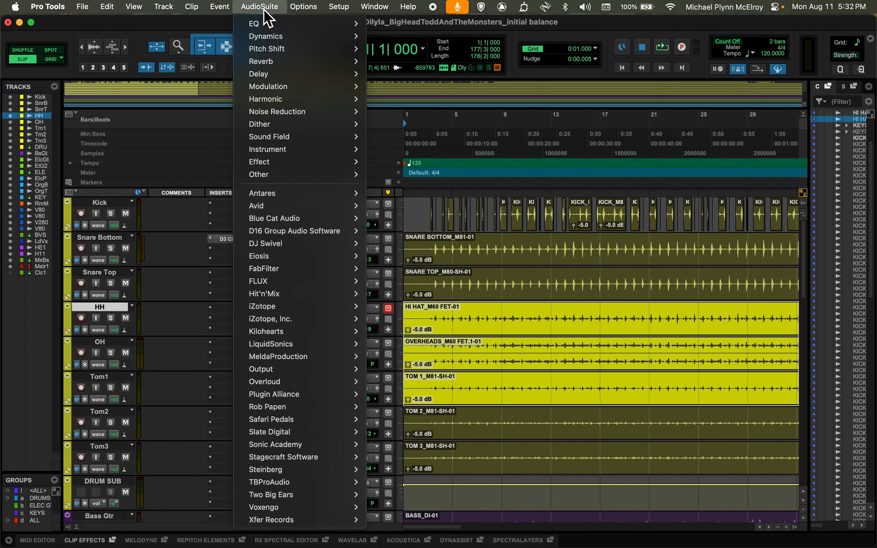
mouse_move(286, 175)
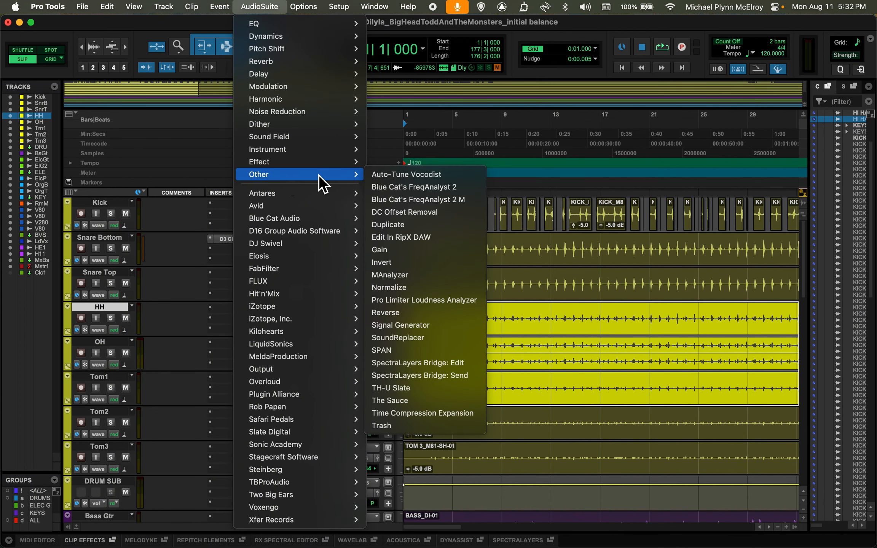
left_click(187, 127)
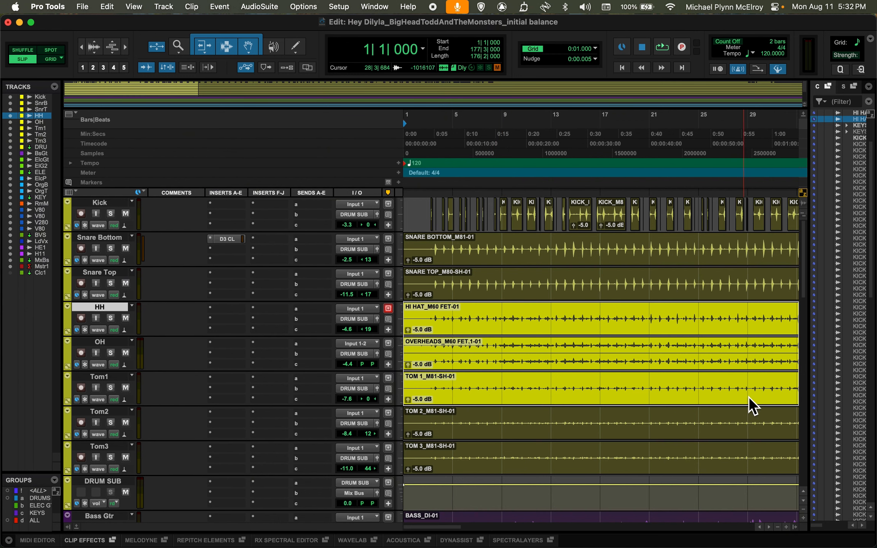
- Select the Snare Top, HH and OH clips together and open the AudioSuite Normalize processor
left_click(529, 298)
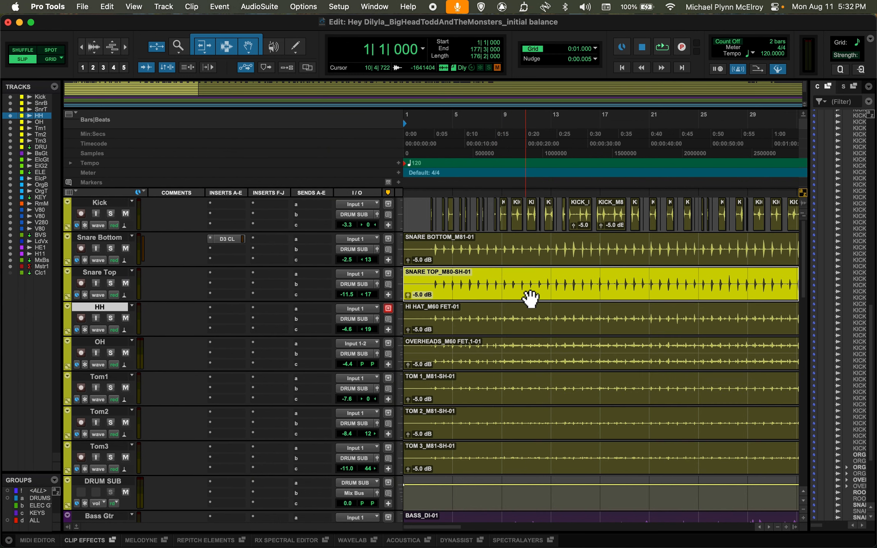
left_click(511, 324, "shift")
left_click(505, 369, "shift")
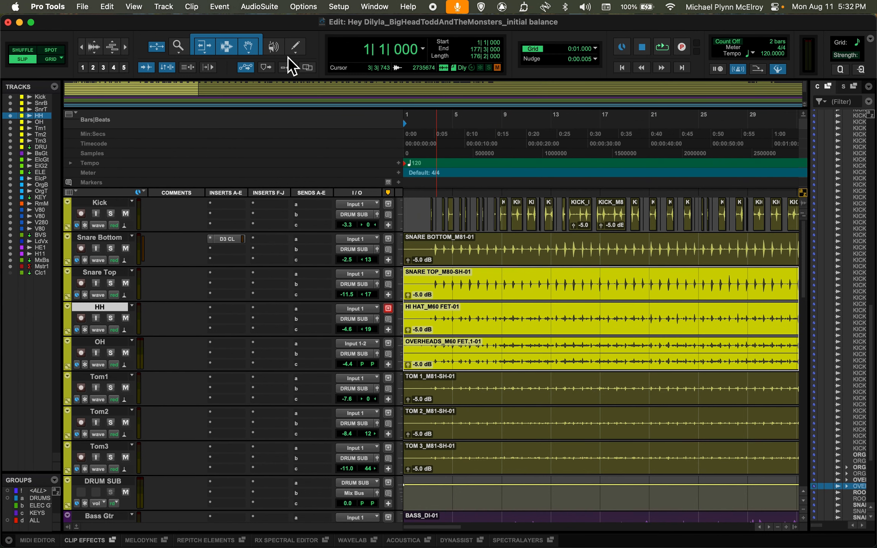
left_click(266, 8)
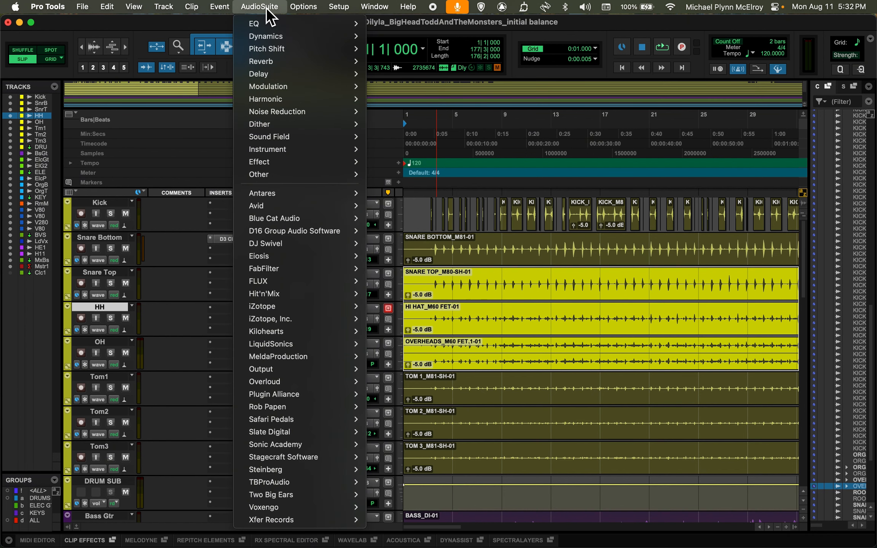
mouse_move(268, 176)
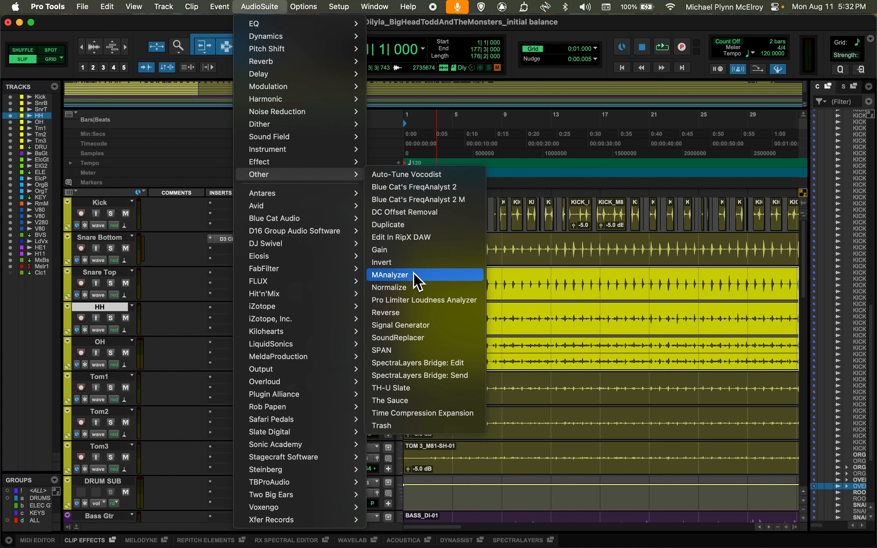
left_click(416, 287)
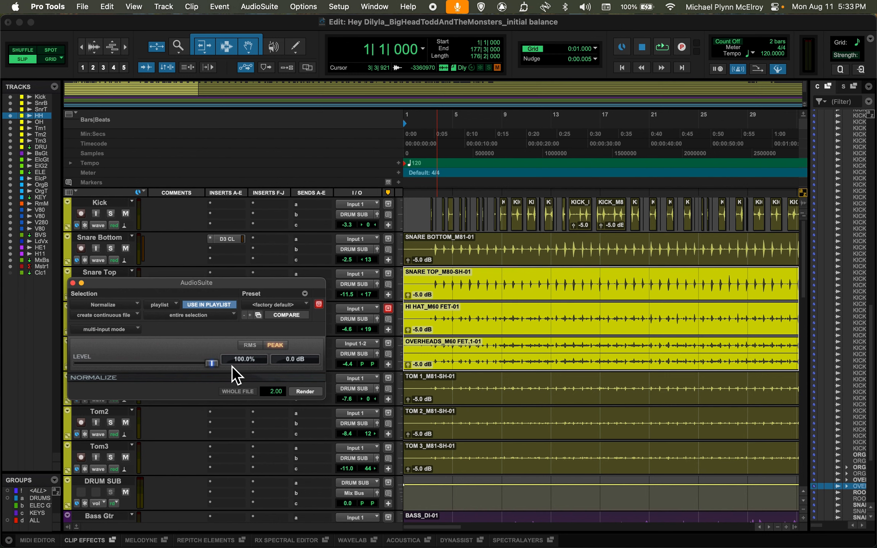
- Set the Normalize peak level to -6.0 dB and render it onto the selected Snare Top, HH and OH clips
left_click(295, 362)
key("Return")
left_click(305, 393)
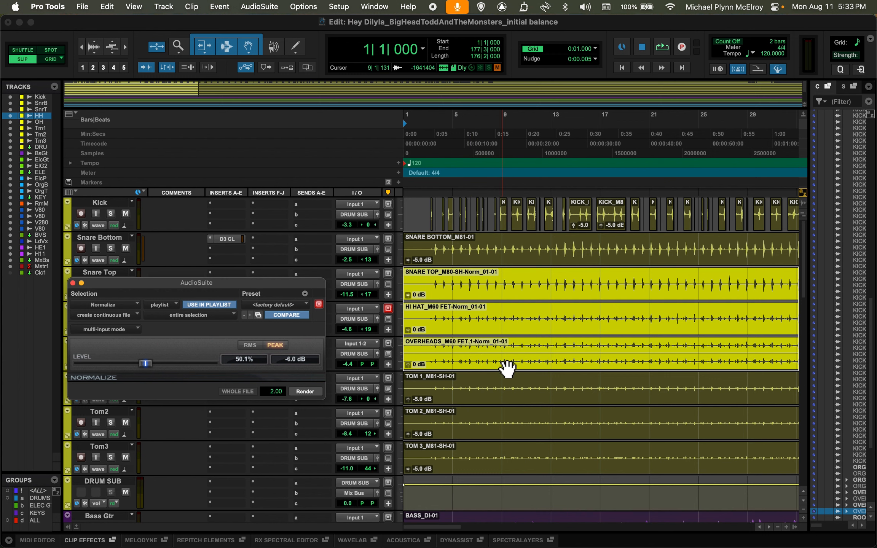
- Play back the normalized clips with the Snare Top and HH tracks soloed, stop playback, and close the Normalize window
left_click(536, 297)
key("space")
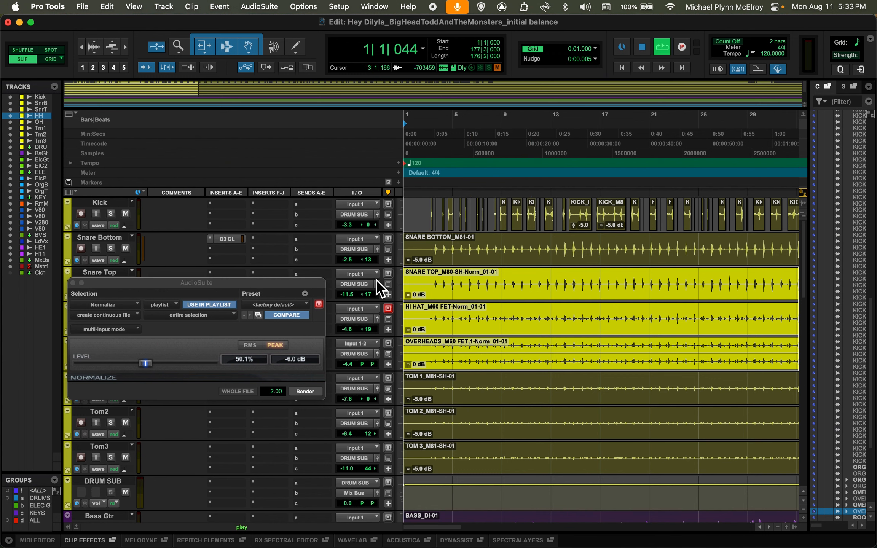
left_click_drag(196, 283, 203, 345)
left_click(111, 284)
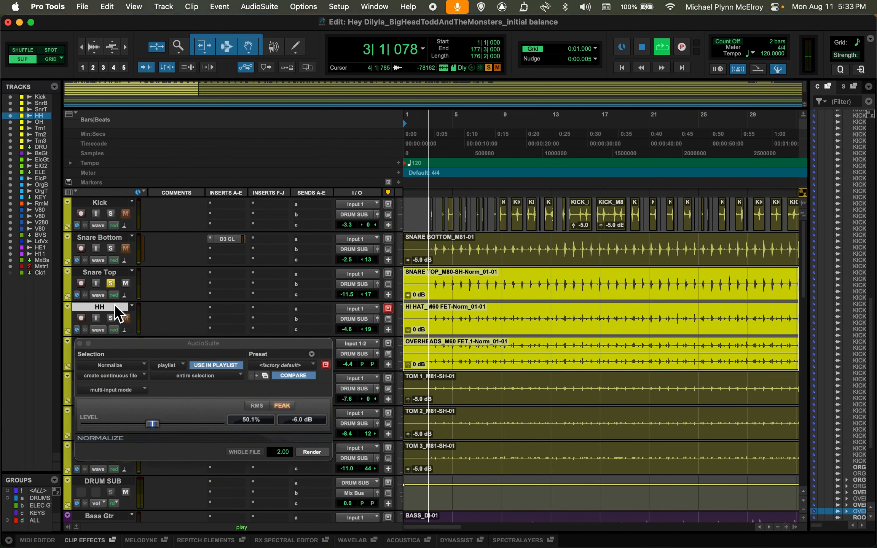
left_click(111, 318)
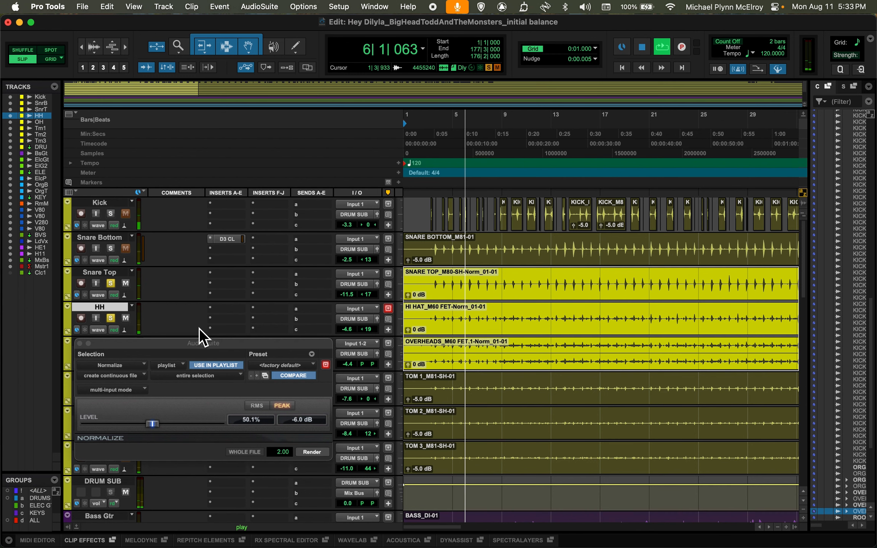
key("space")
left_click(79, 344)
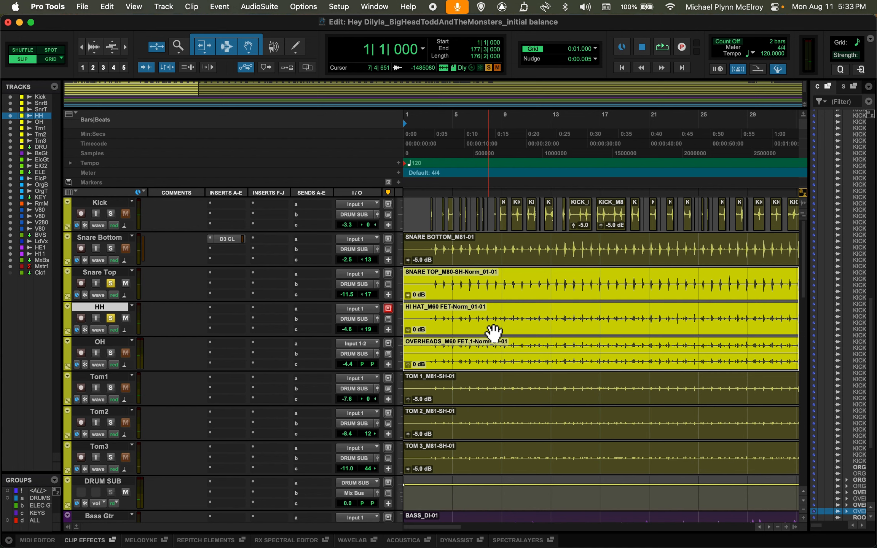
- Select the normalized Snare Top clip, analyze its peak level with the AudioSuite Gain processor, and close the processor
left_click(502, 400)
left_click(491, 296)
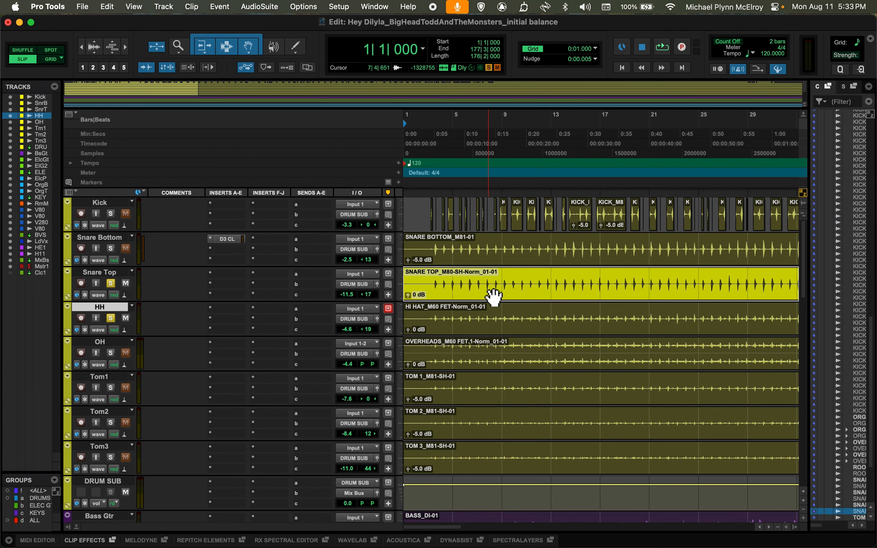
left_click(269, 7)
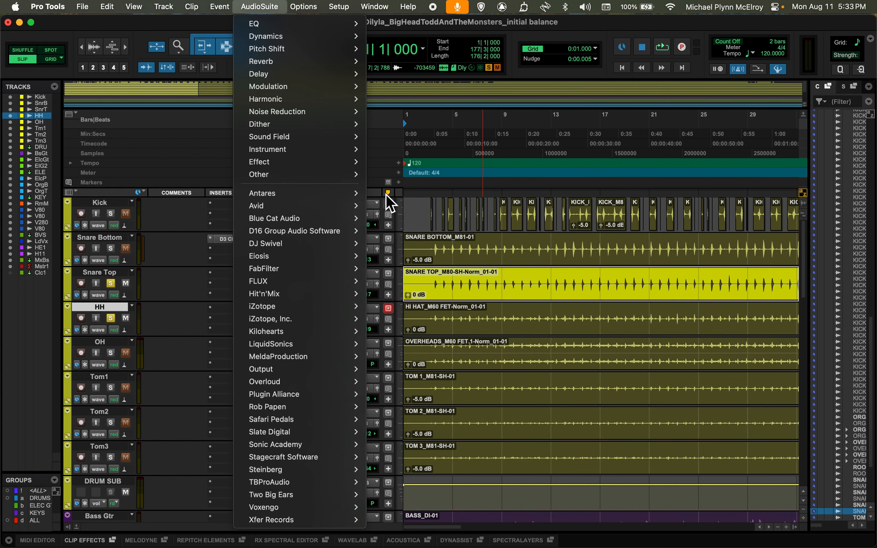
mouse_move(353, 175)
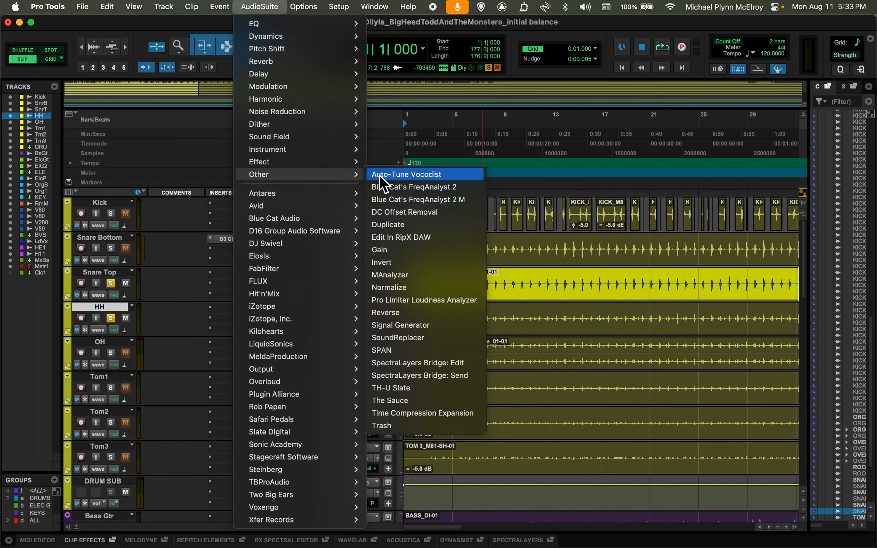
left_click(408, 249)
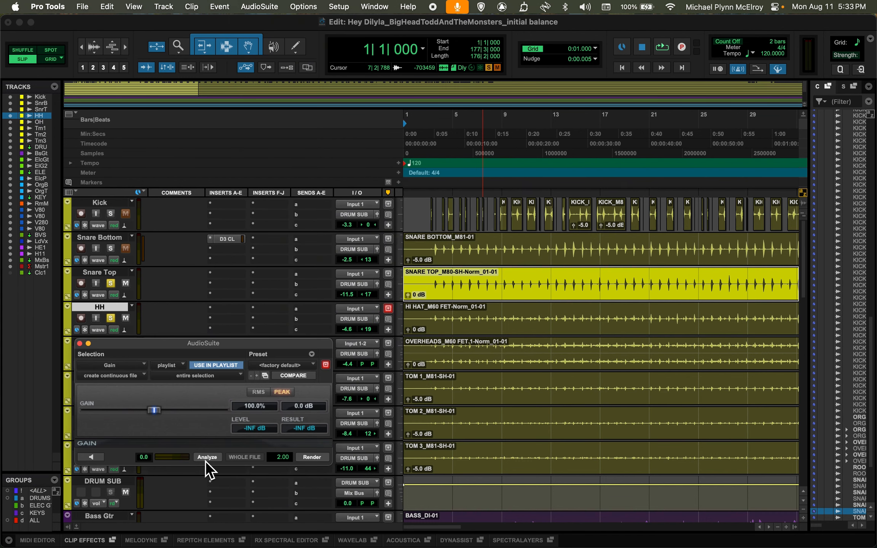
left_click(205, 459)
left_click(80, 344)
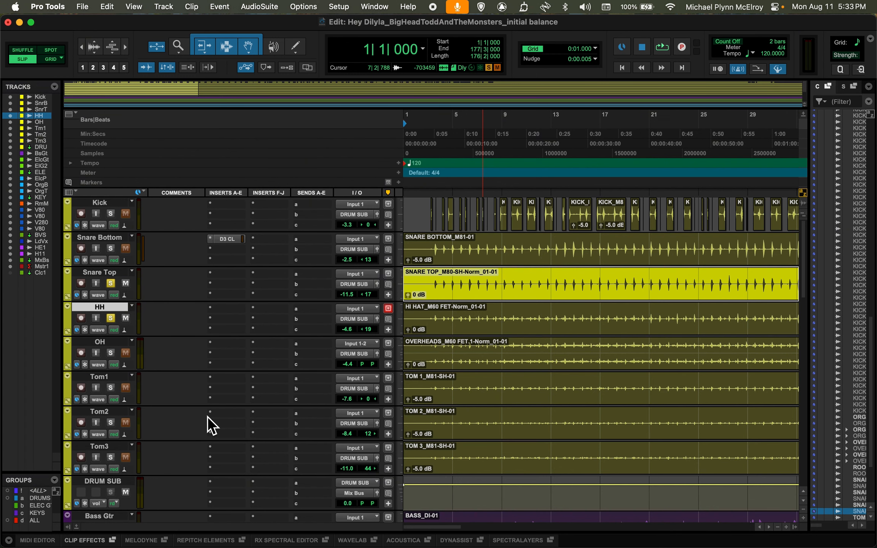
- Select the Tom1 clip and analyze its peak level with the AudioSuite Gain processor
left_click(476, 402)
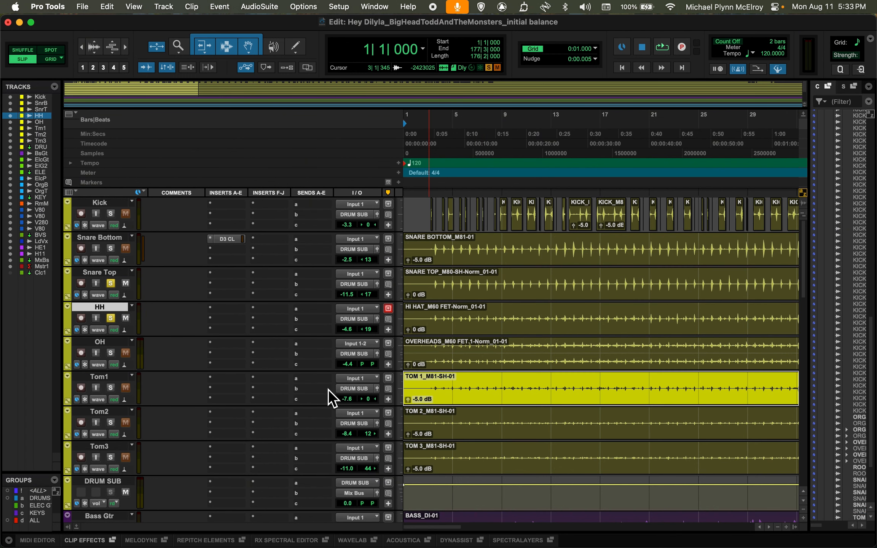
left_click(261, 7)
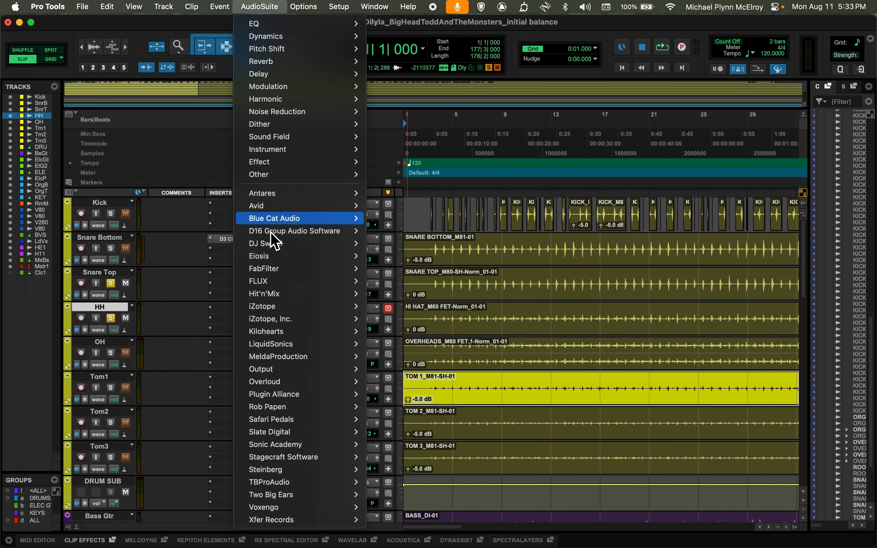
mouse_move(288, 167)
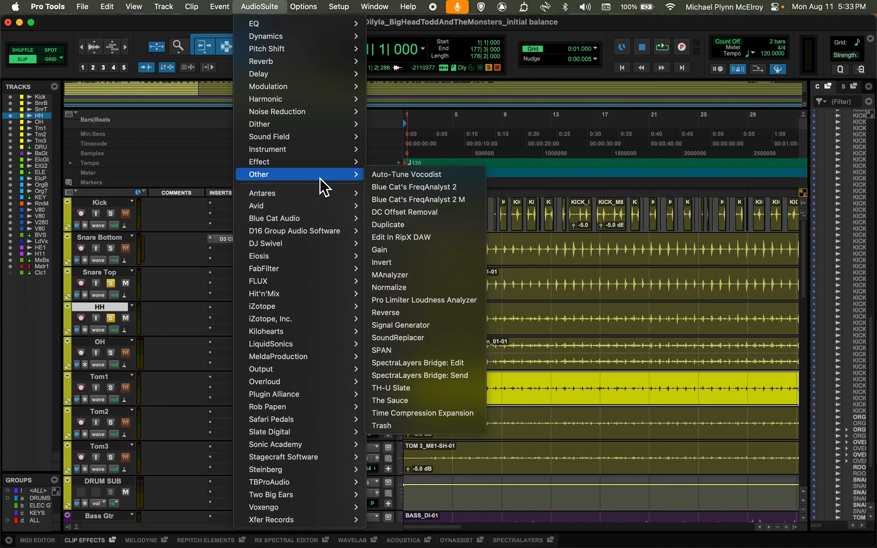
left_click(404, 253)
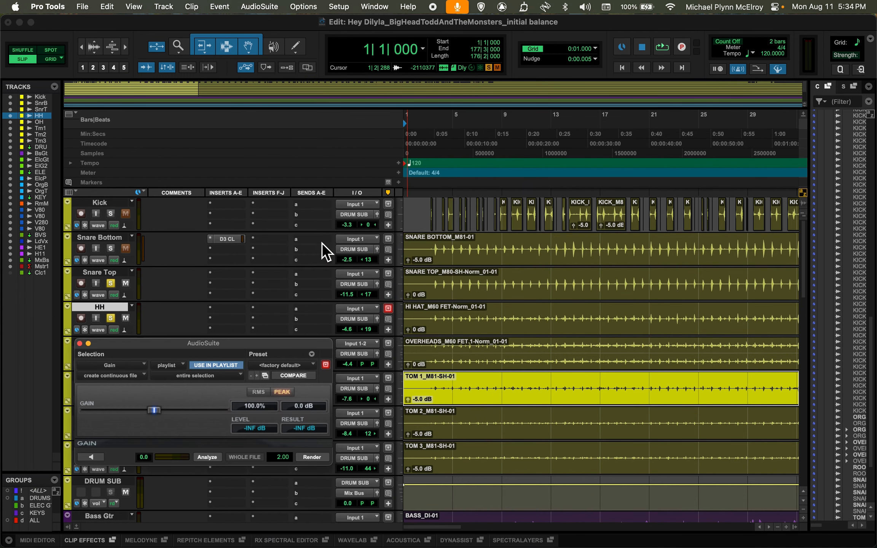
left_click(207, 457)
- Analyze the peak levels of the Tom2 and Snare Bottom clips in turn with Gain, and close the processor
left_click(477, 435)
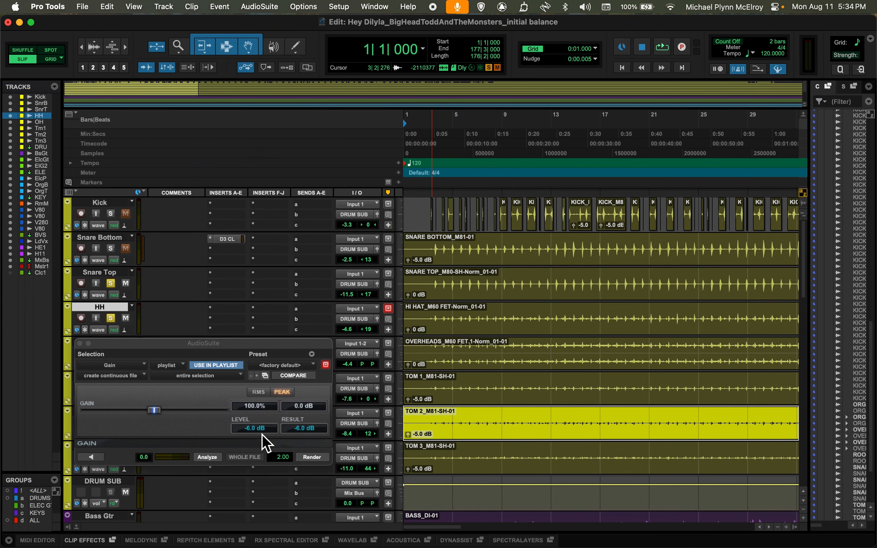
left_click(218, 457)
left_click(519, 259)
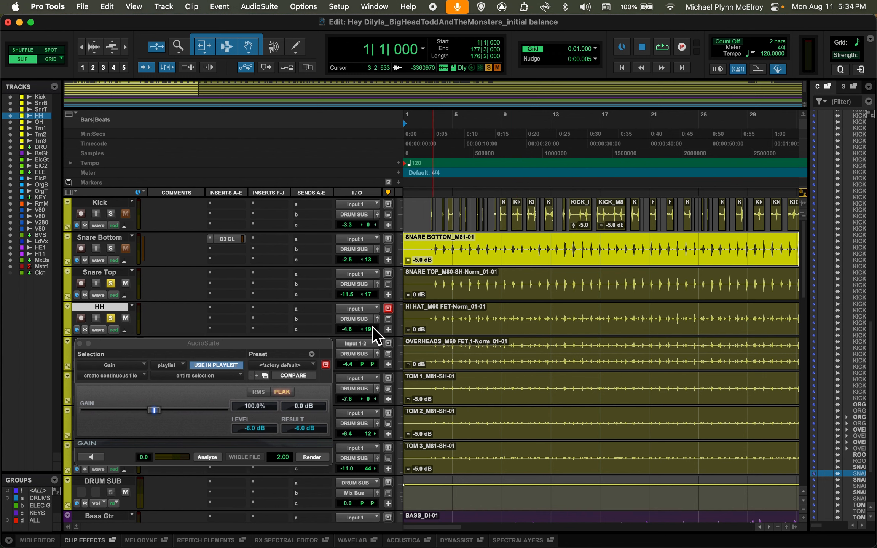
left_click(208, 458)
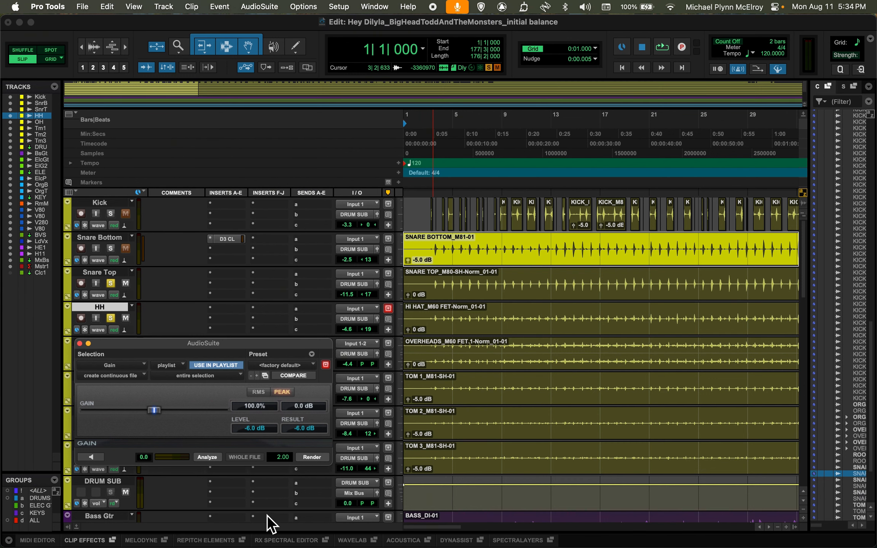
left_click(79, 344)
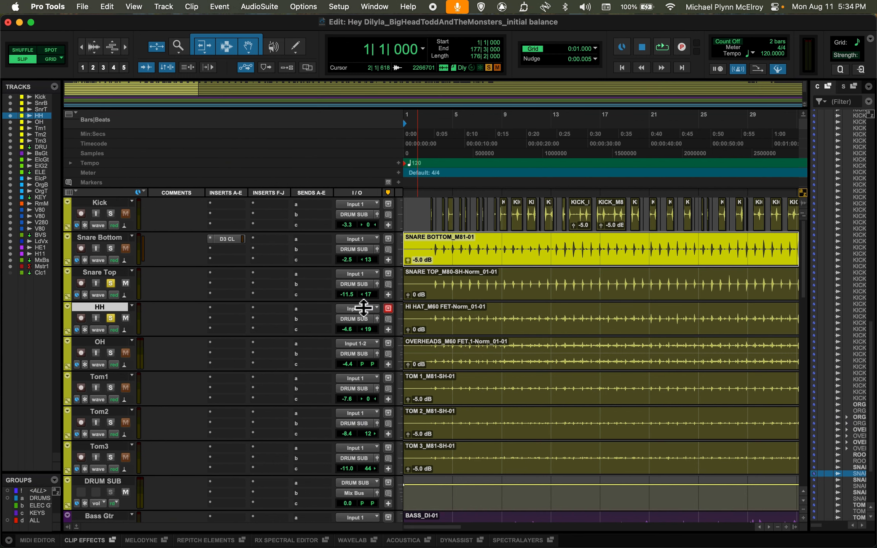
- Browse the AudioSuite processor categories, including Other, Effect, Instrument, Sound Field and Pitch Shift, without choosing a processor
left_click(260, 7)
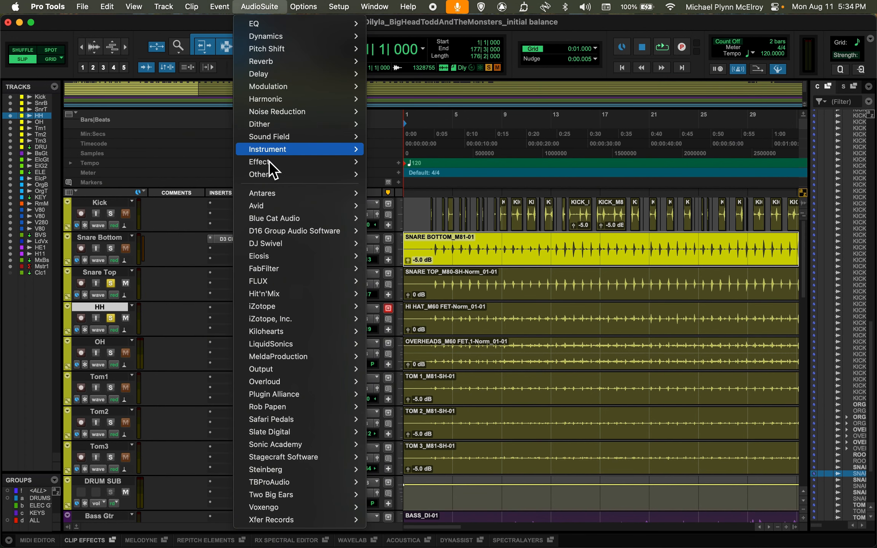
mouse_move(273, 180)
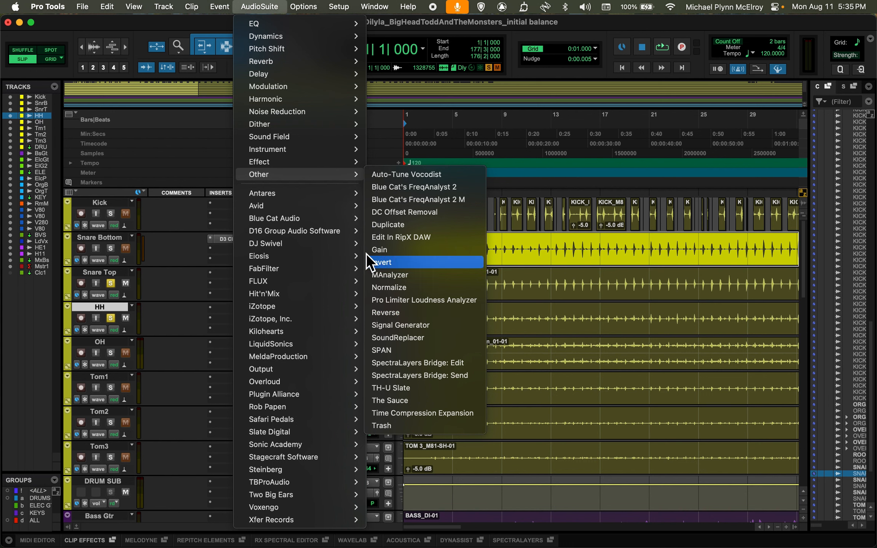
mouse_move(309, 154)
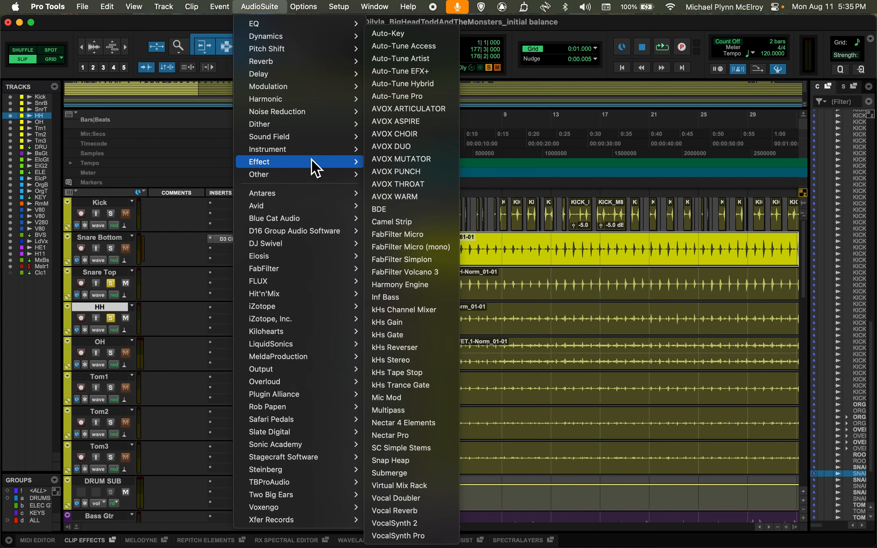
mouse_move(311, 155)
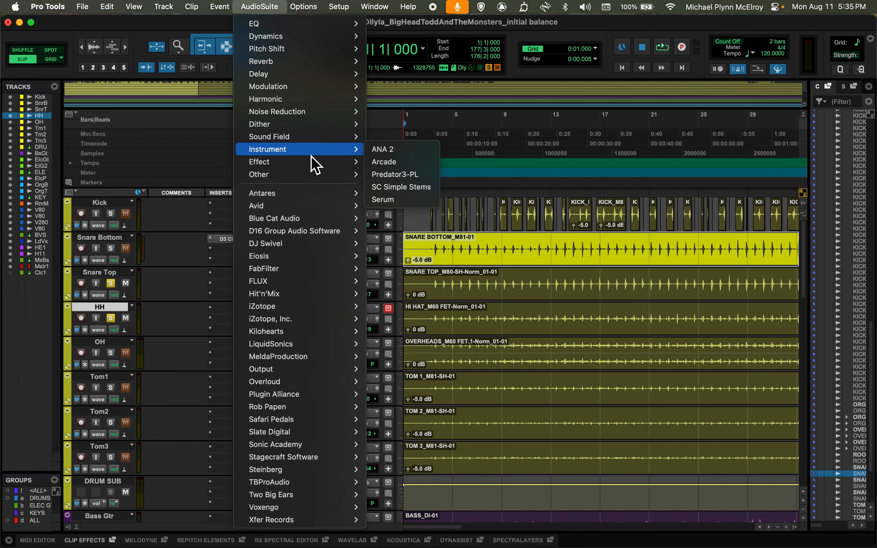
key("Up")
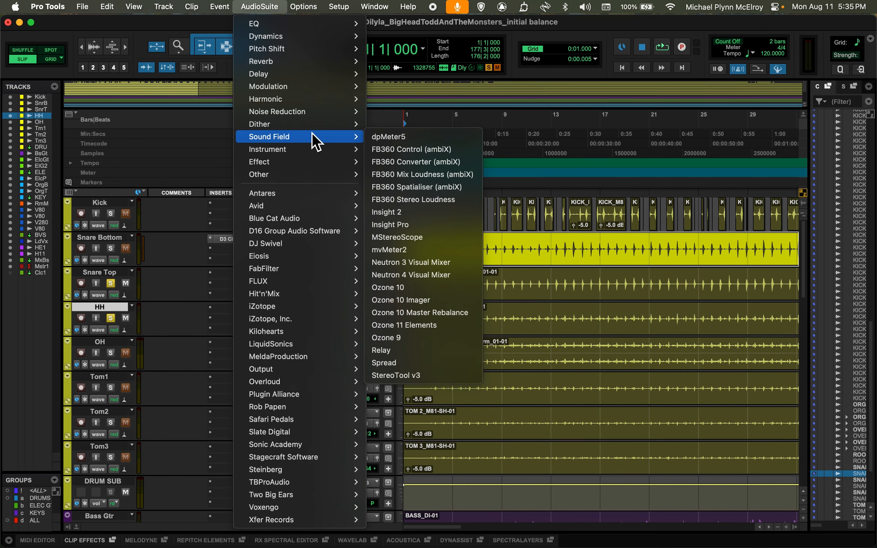
mouse_move(312, 117)
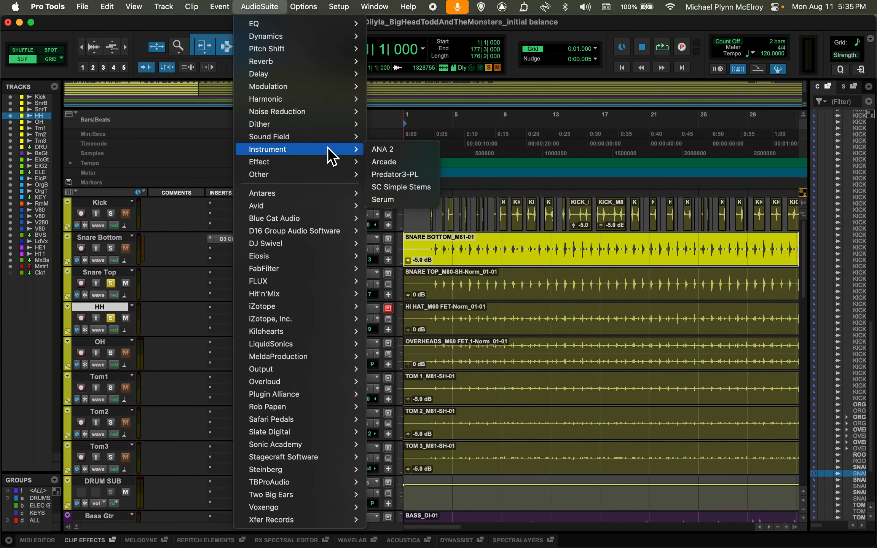
mouse_move(310, 49)
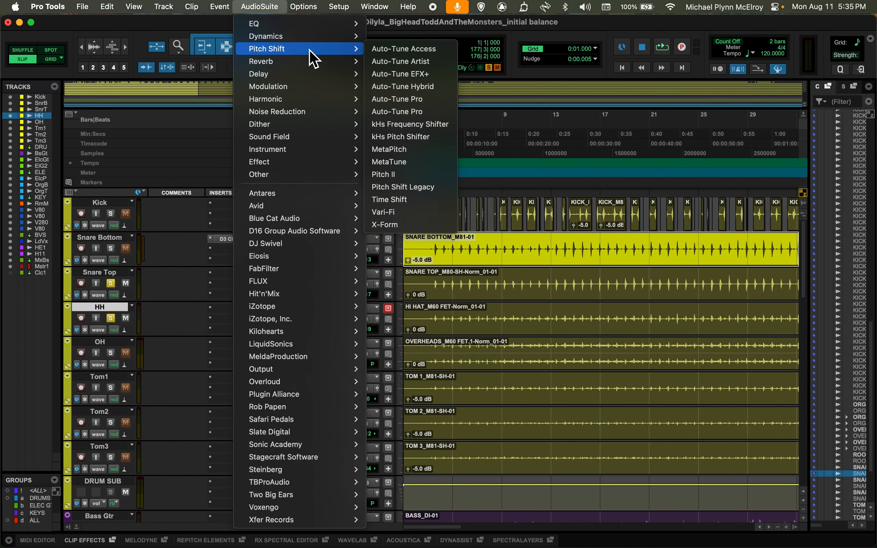
left_click(155, 17)
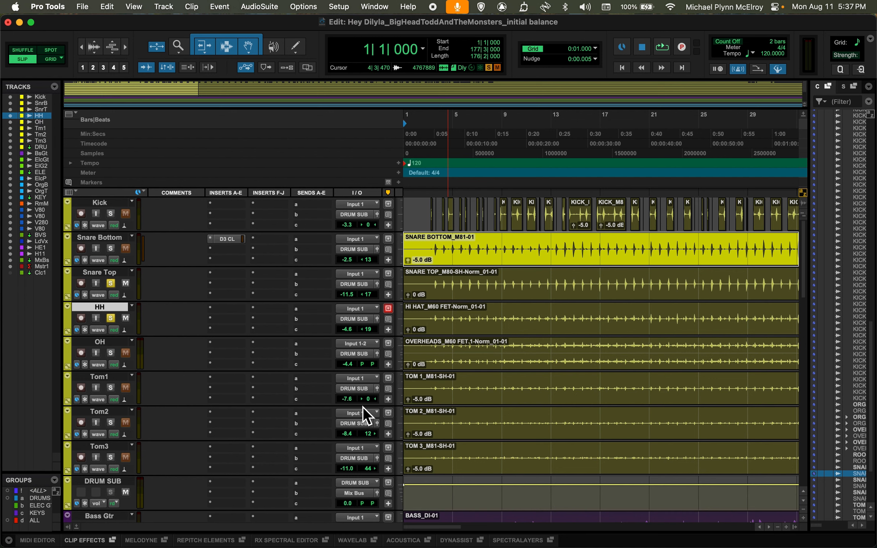
- Play the session from bar 1 with the Snare Top and HH tracks soloed
key("space")
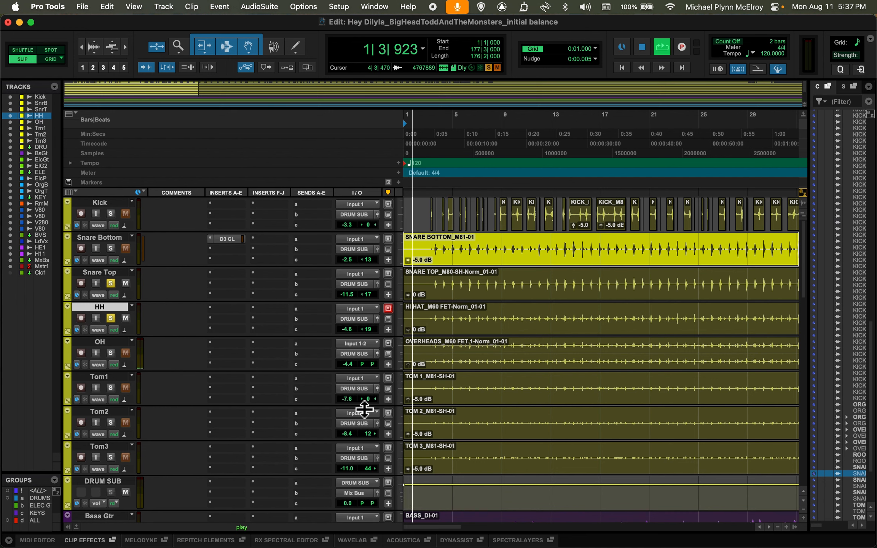